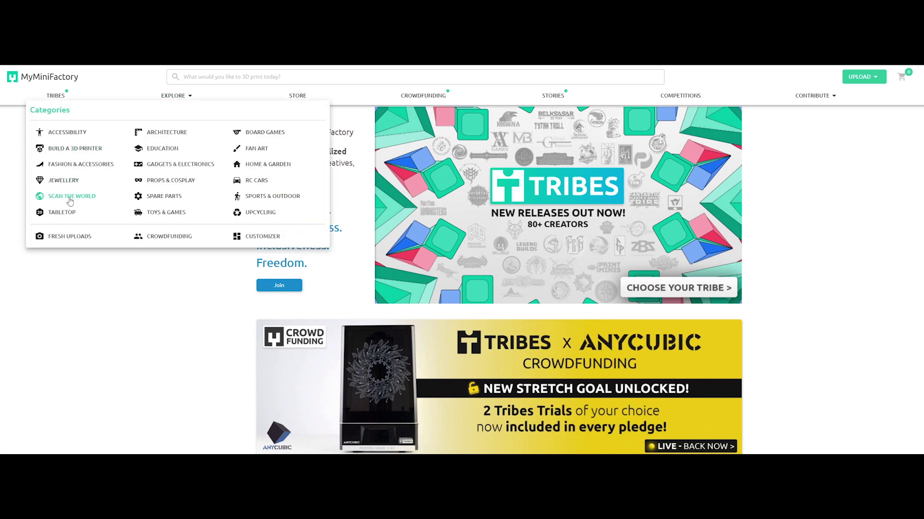
# Step: Open the Scan The World category and browse its collection of scanned sculptures and artefacts
pyautogui.click(79, 201)
pyautogui.scroll(-7, 876, 304)
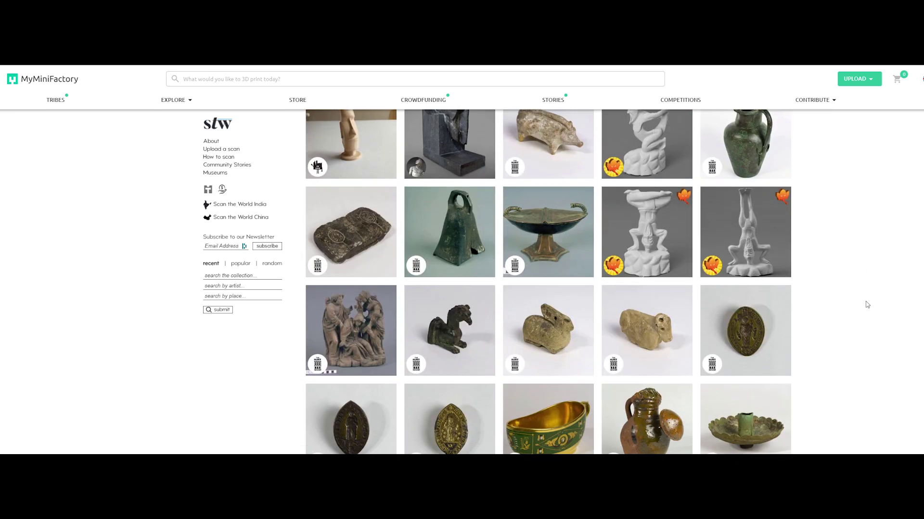
pyautogui.scroll(-10, 866, 302)
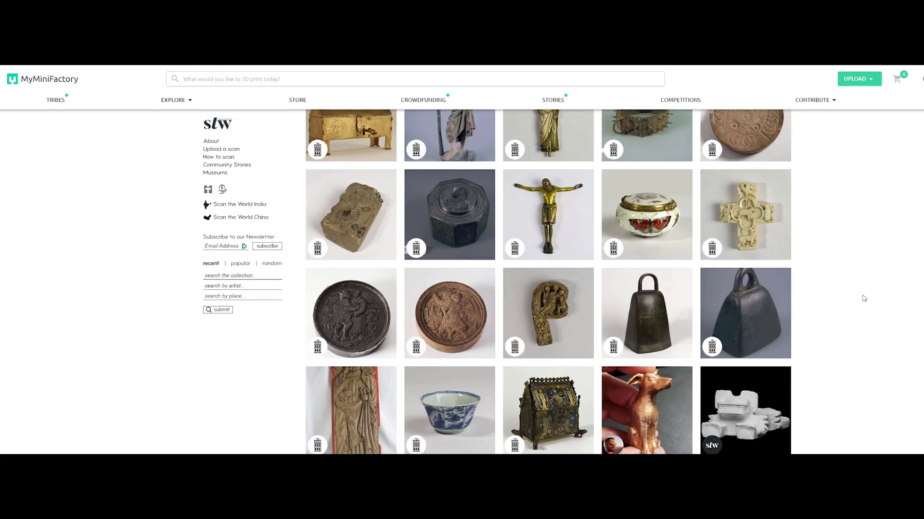
pyautogui.scroll(-10, 864, 297)
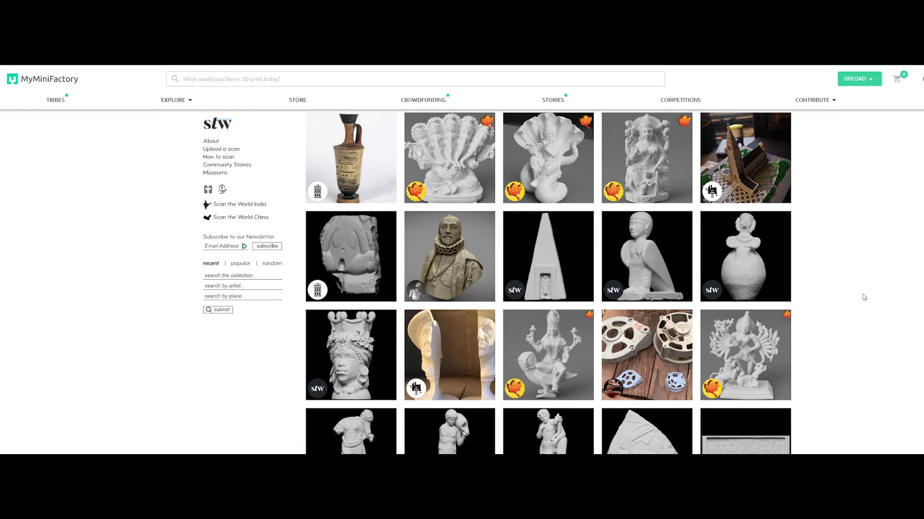
pyautogui.scroll(-10, 864, 297)
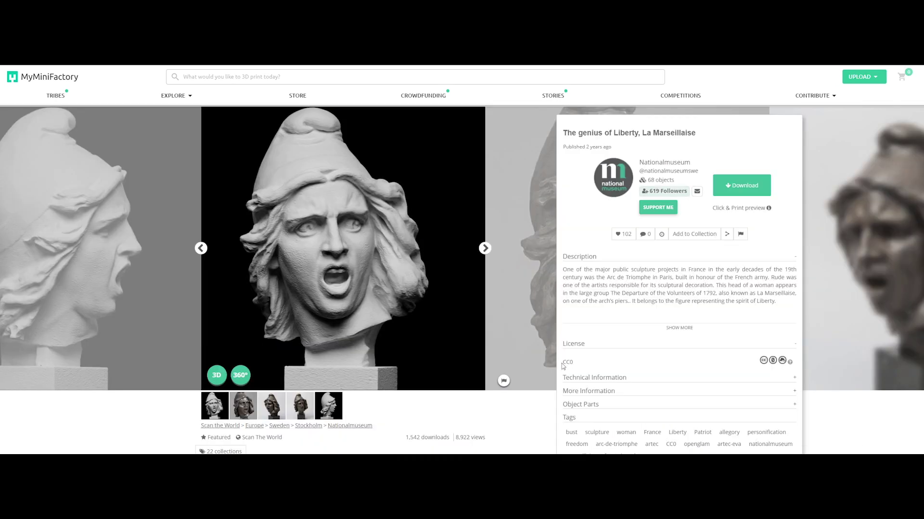
# Step: Look through the preview images of the scan The genius of Liberty, La Marseillaise
pyautogui.click(483, 249)
pyautogui.click(485, 249)
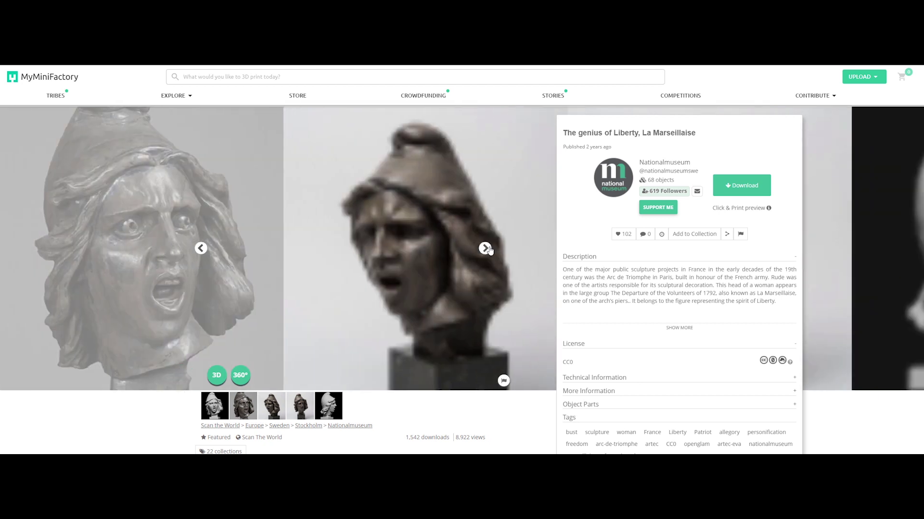
pyautogui.click(485, 249)
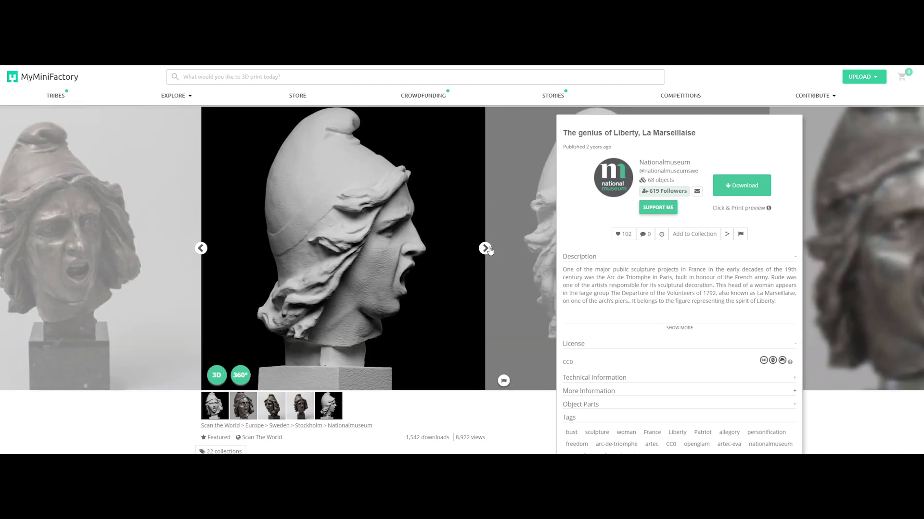
pyautogui.click(485, 248)
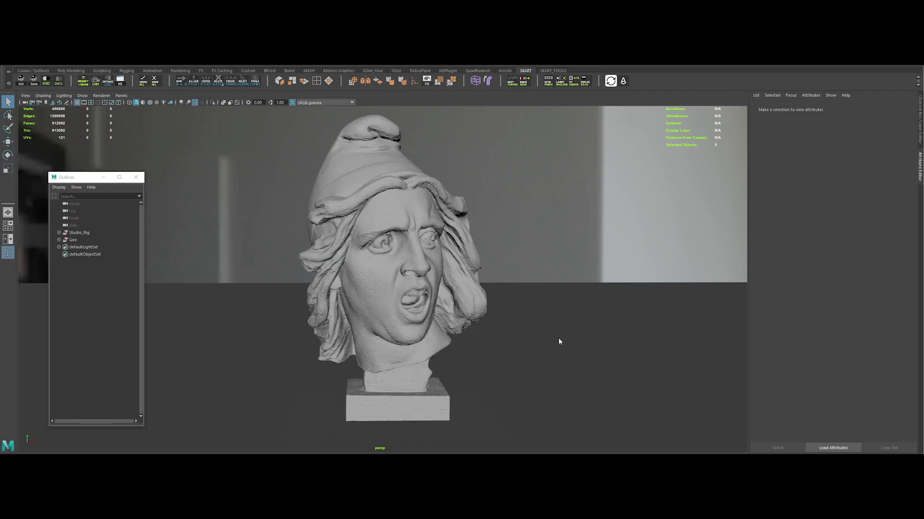
# Step: In Maya, examine the imported bust and identify the Statue mesh inside the Geo group
pyautogui.keyDown('alt'); pyautogui.moveTo(557, 340); pyautogui.dragTo(529, 327); pyautogui.keyUp('alt')
pyautogui.moveTo(428, 329)
pyautogui.keyDown('alt'); pyautogui.mouseDown()
pyautogui.moveTo(507, 327)
pyautogui.moveTo(428, 313)
pyautogui.mouseUp(); pyautogui.keyUp('alt')
pyautogui.scroll(5, 433, 340)
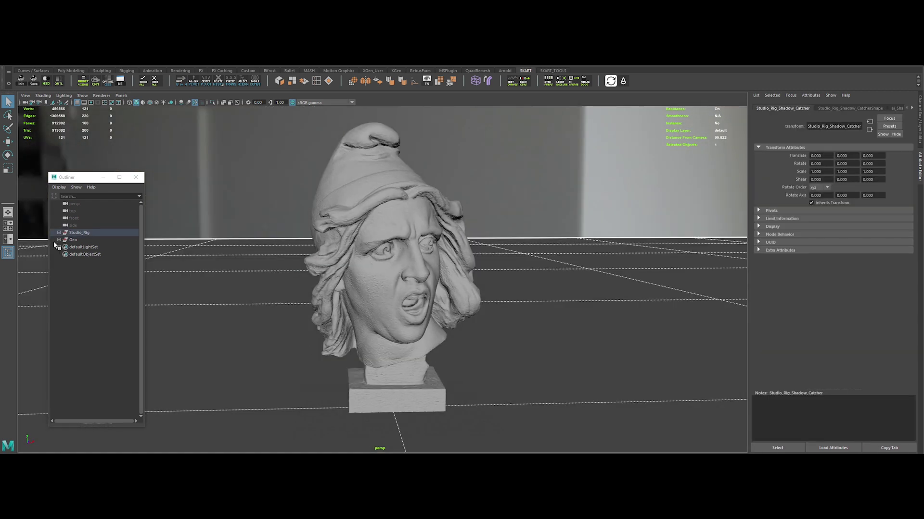
pyautogui.click(58, 240)
pyautogui.click(78, 249)
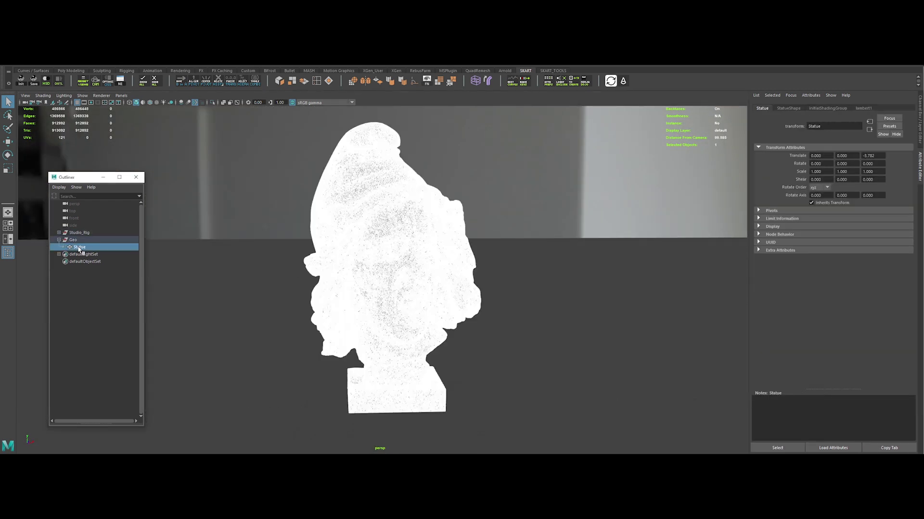
pyautogui.click(80, 284)
# Step: Examine the Studio_Rig setup, checking the Right_Lgt area light and shadow catcher around the statue
pyautogui.click(83, 248)
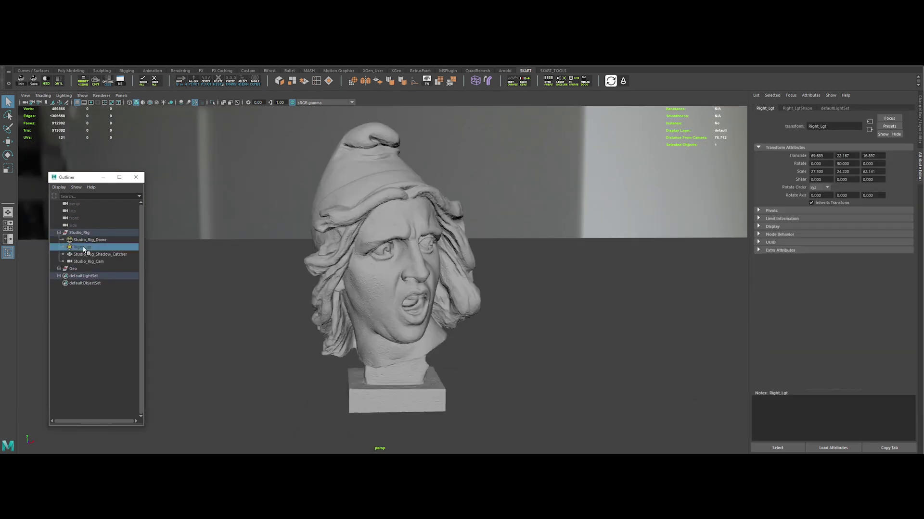
pyautogui.click(290, 329)
pyautogui.keyDown('alt'); pyautogui.moveTo(383, 326); pyautogui.dragTo(368, 271, button='right'); pyautogui.keyUp('alt')
pyautogui.keyDown('alt'); pyautogui.moveTo(368, 272); pyautogui.dragTo(394, 275); pyautogui.keyUp('alt')
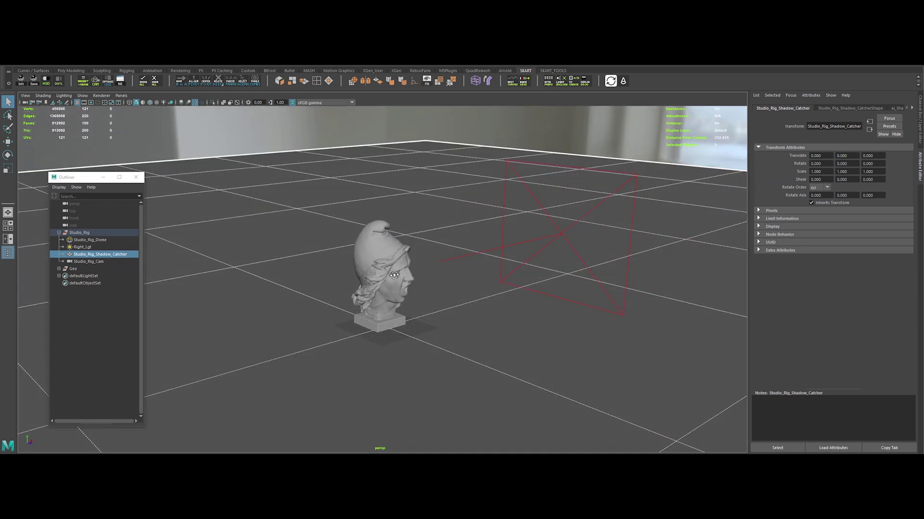
pyautogui.keyDown('alt'); pyautogui.moveTo(398, 261); pyautogui.dragTo(490, 337, button='right'); pyautogui.keyUp('alt')
pyautogui.keyDown('alt'); pyautogui.moveTo(491, 336); pyautogui.dragTo(406, 327); pyautogui.keyUp('alt')
pyautogui.keyDown('alt'); pyautogui.moveTo(406, 327); pyautogui.dragTo(481, 399, button='right'); pyautogui.keyUp('alt')
pyautogui.keyDown('alt'); pyautogui.moveTo(481, 400); pyautogui.dragTo(474, 392); pyautogui.keyUp('alt')
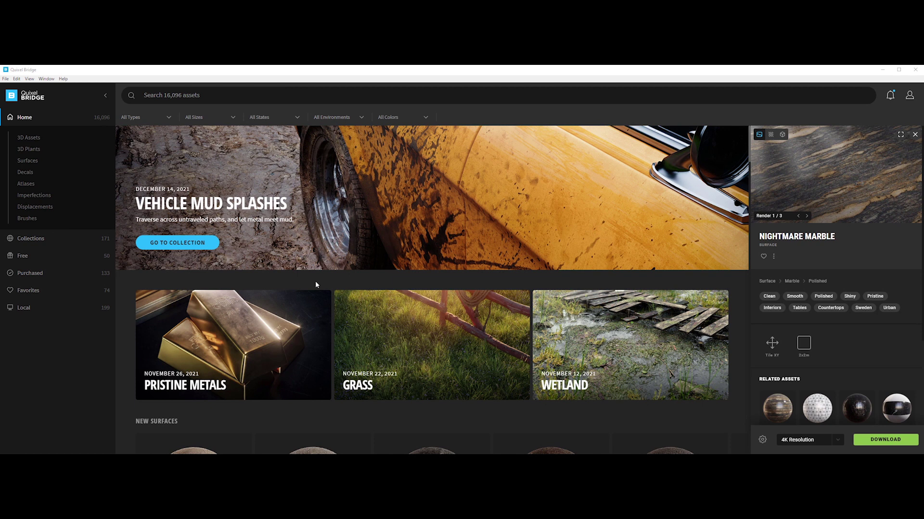
# Step: In Quixel Bridge, open the Pristine Marbles collection from the ArchViz surface collections
pyautogui.scroll(-9, 315, 284)
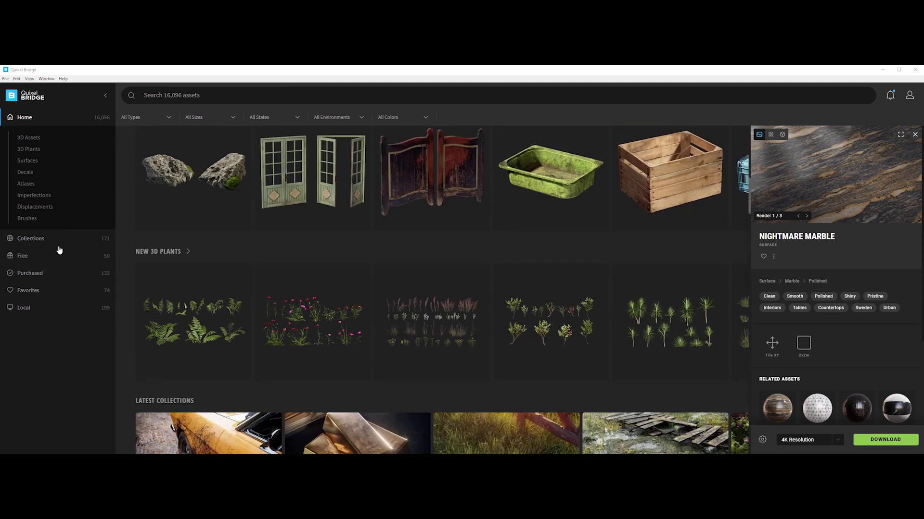
pyautogui.click(30, 239)
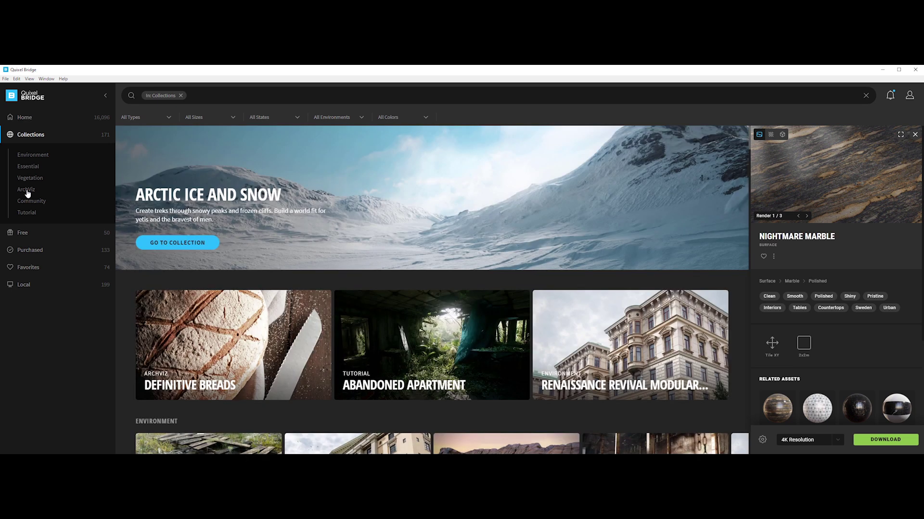
pyautogui.click(27, 191)
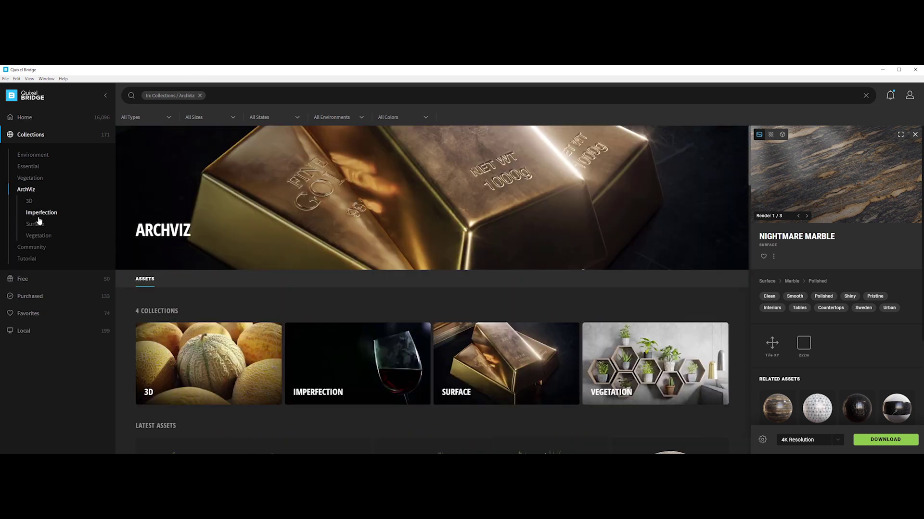
pyautogui.click(35, 225)
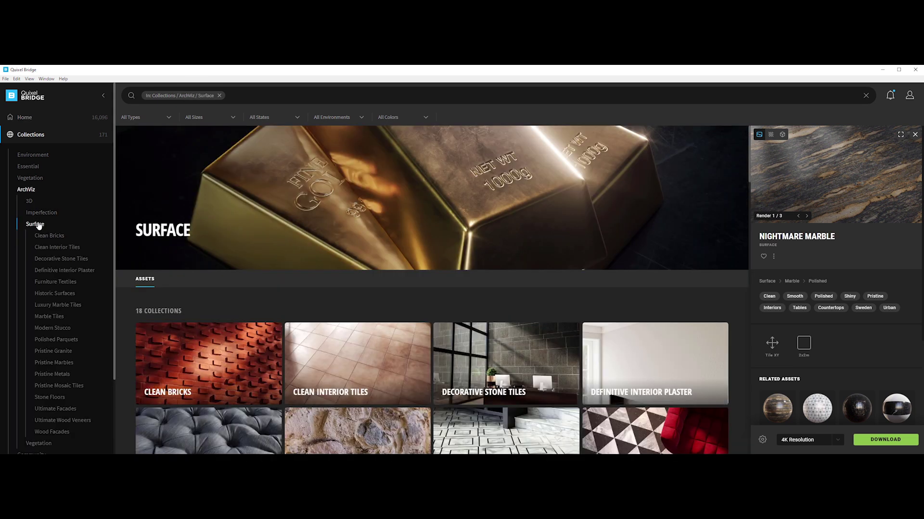
pyautogui.scroll(-3, 54, 255)
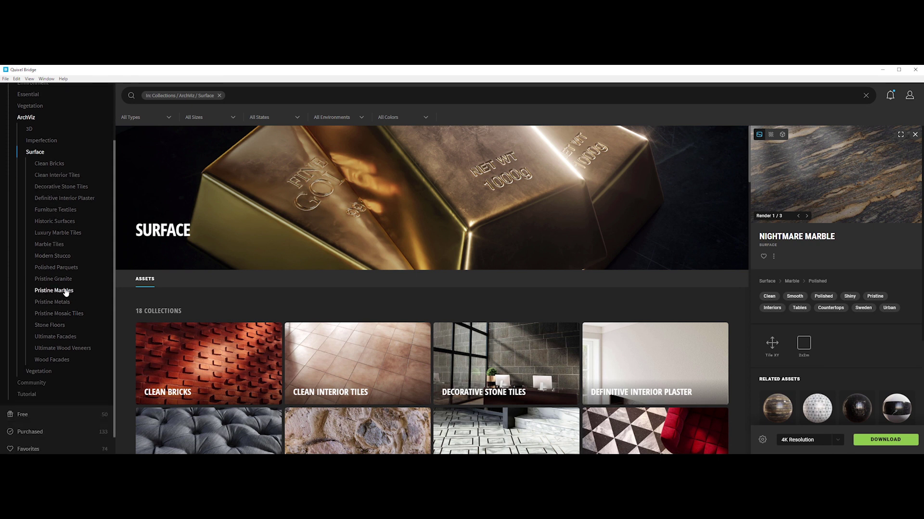
pyautogui.click(51, 291)
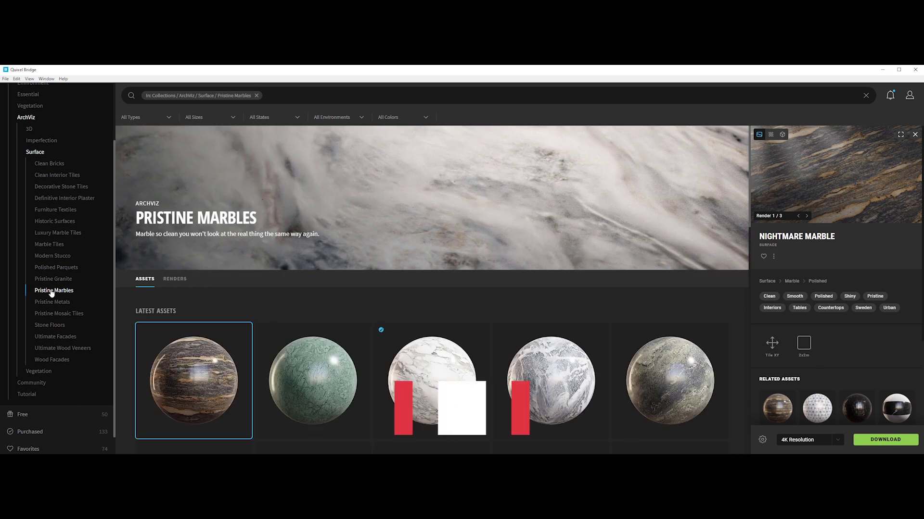
# Step: Browse the marble surfaces for reference and view the details of Arabescato Marble
pyautogui.scroll(-3, 220, 232)
pyautogui.scroll(2, 220, 231)
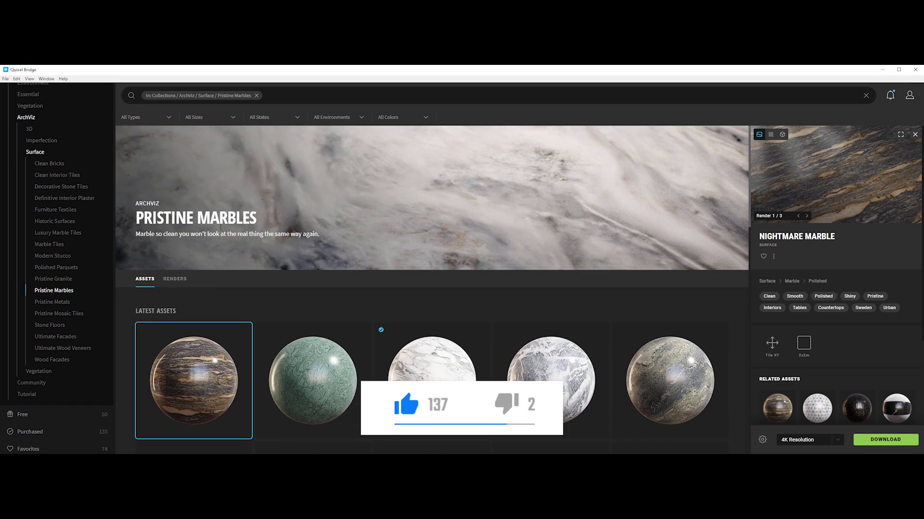
pyautogui.scroll(-5, 215, 231)
pyautogui.scroll(3, 427, 221)
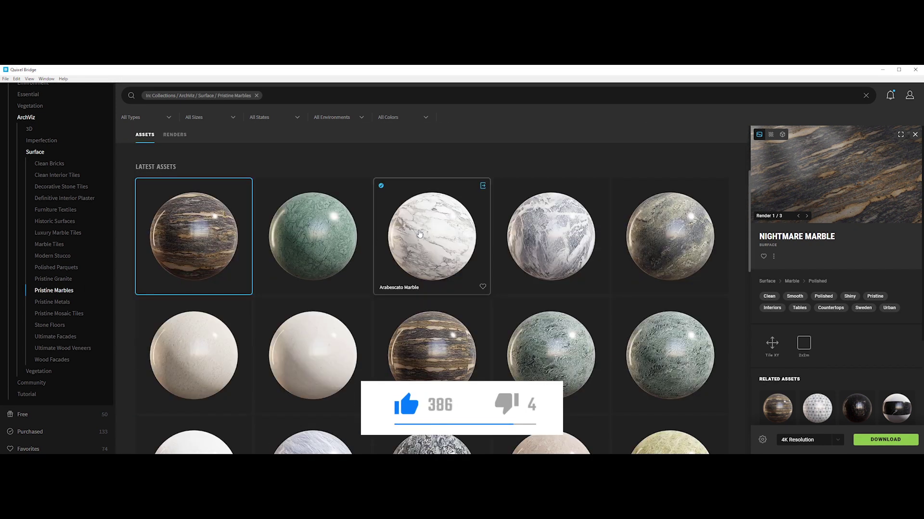
pyautogui.click(428, 221)
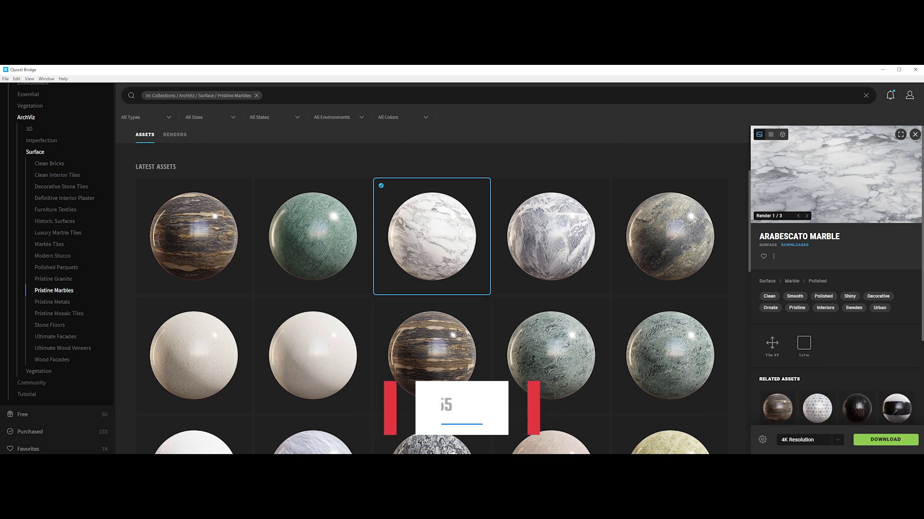
pyautogui.scroll(-7, 324, 239)
pyautogui.click(324, 240)
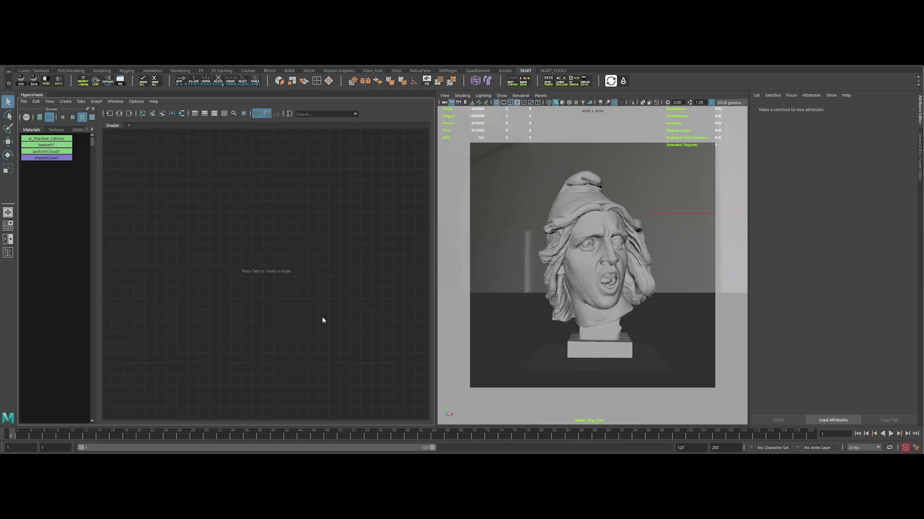
# Step: In Maya's Hypershade, create a stucco texture node with Channel 1 set to white and Channel 2 set to black
pyautogui.press('Tab')
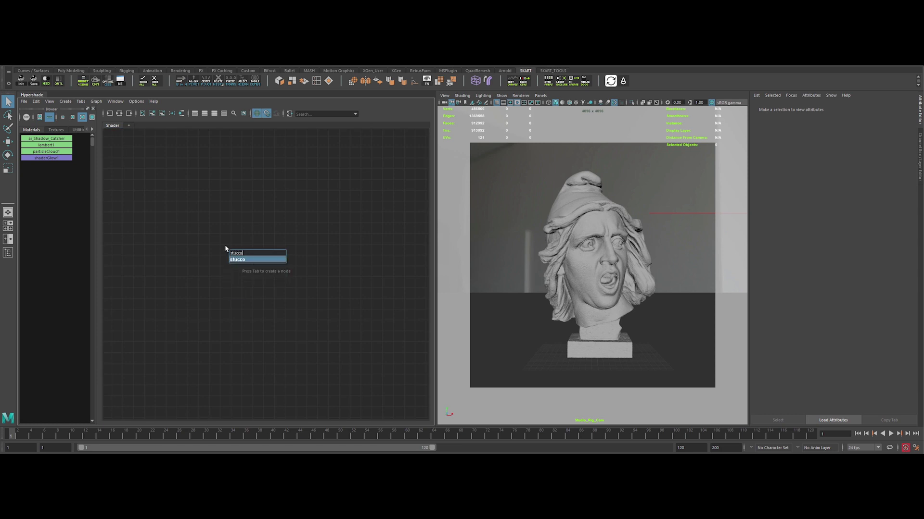
pyautogui.press('Return')
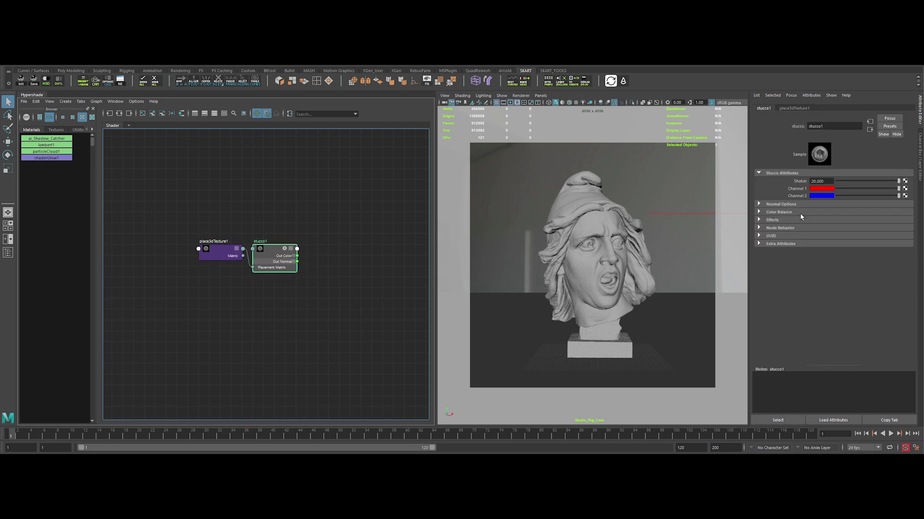
pyautogui.click(830, 189)
pyautogui.click(805, 175)
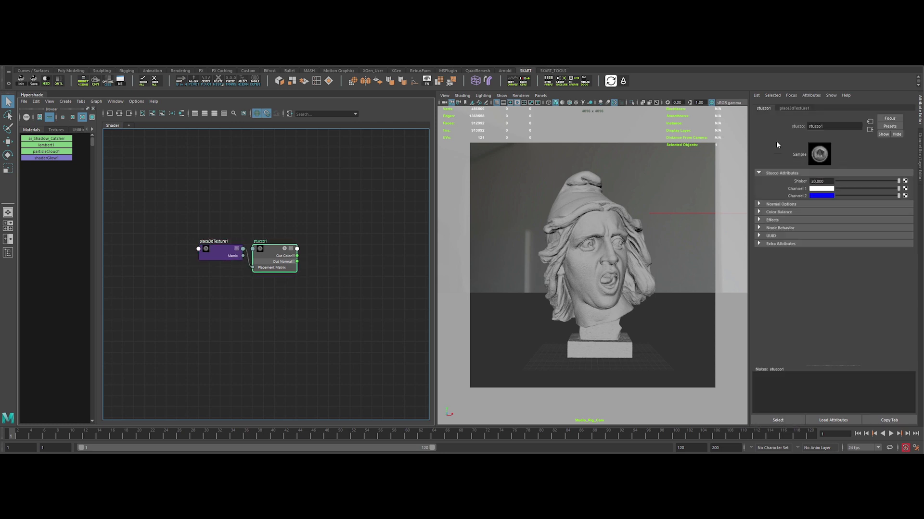
pyautogui.click(816, 197)
pyautogui.click(829, 183)
# Step: Create an aiStandardSurface material beside the stucco node in the shader graph
pyautogui.keyDown('alt'); pyautogui.moveTo(316, 262); pyautogui.dragTo(289, 249, button='middle'); pyautogui.keyUp('alt')
pyautogui.click(299, 248)
pyautogui.press('Tab')
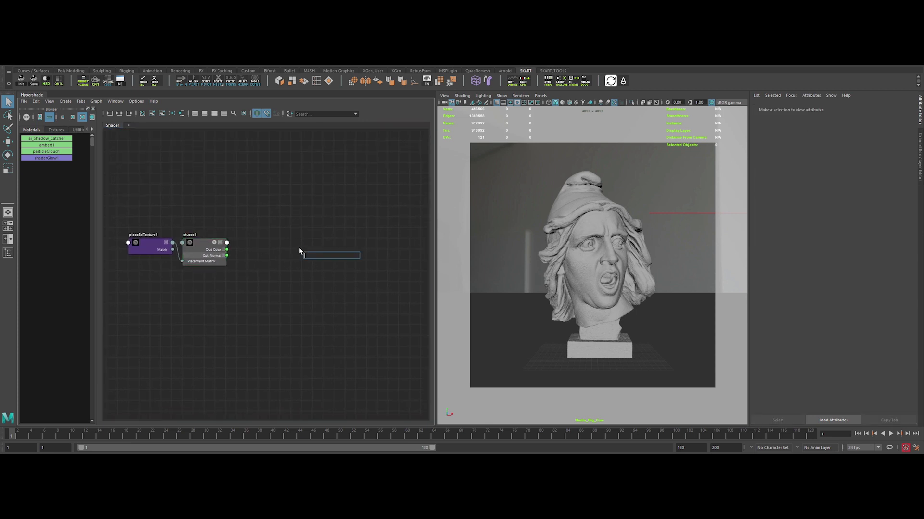
pyautogui.write('aistan')
pyautogui.press('Return')
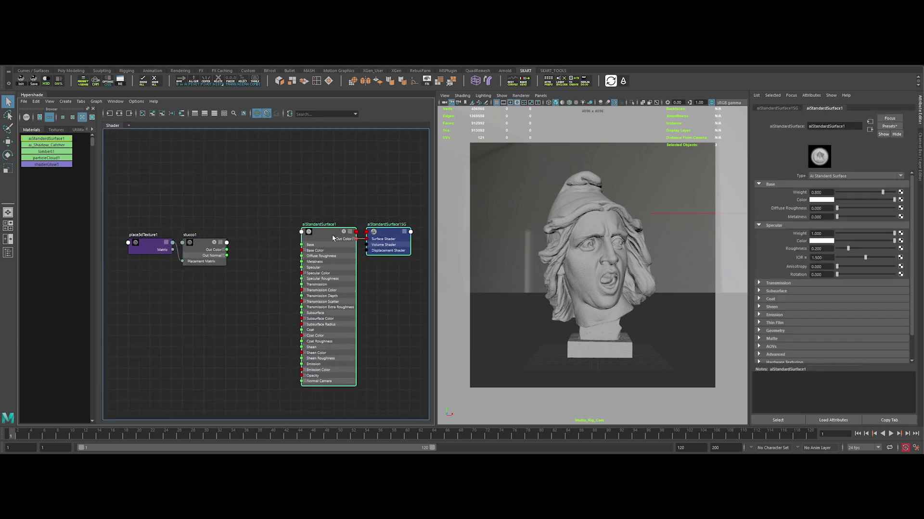
# Step: Connect the stucco's Out Color to the material's Base Color and assign the material to the statue
pyautogui.moveTo(299, 254); pyautogui.dragTo(301, 251)
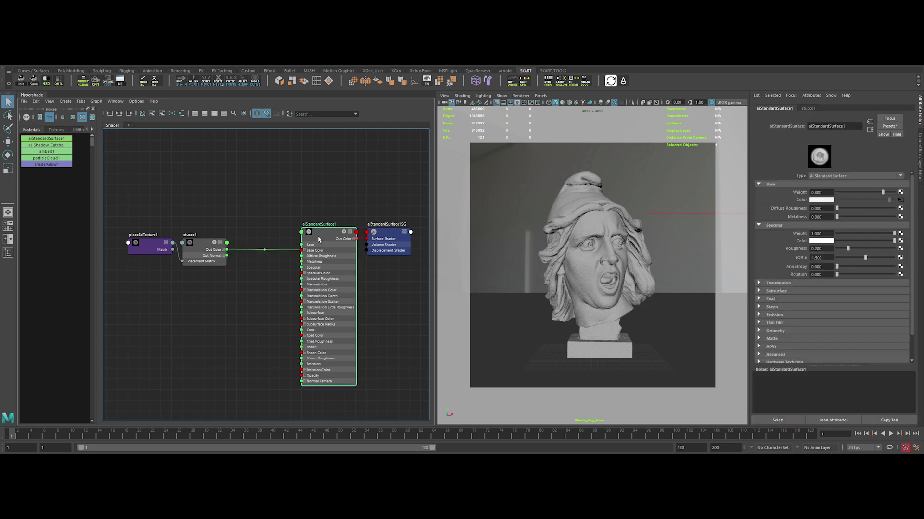
pyautogui.click(587, 240)
pyautogui.moveTo(323, 231); pyautogui.dragTo(325, 206, button='right')
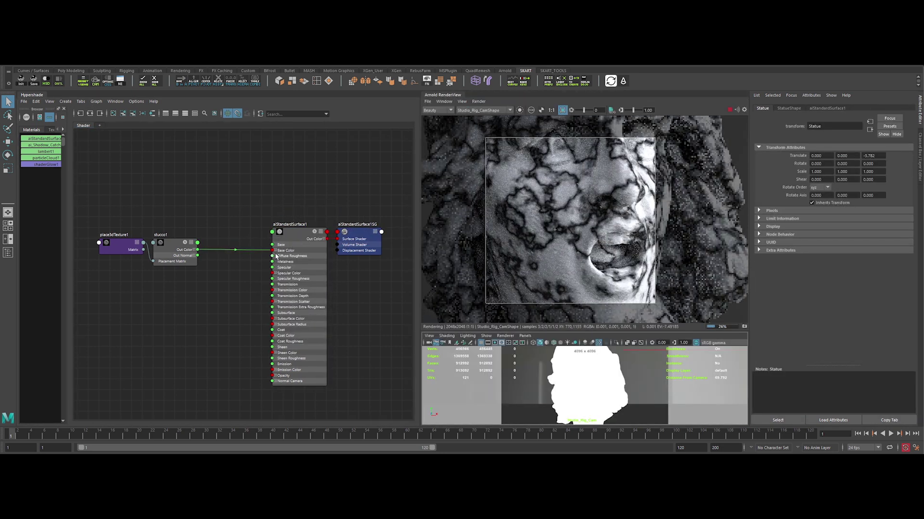
# Step: Set the stucco node's Shaker value to 30 and check the veins in the render
pyautogui.click(172, 249)
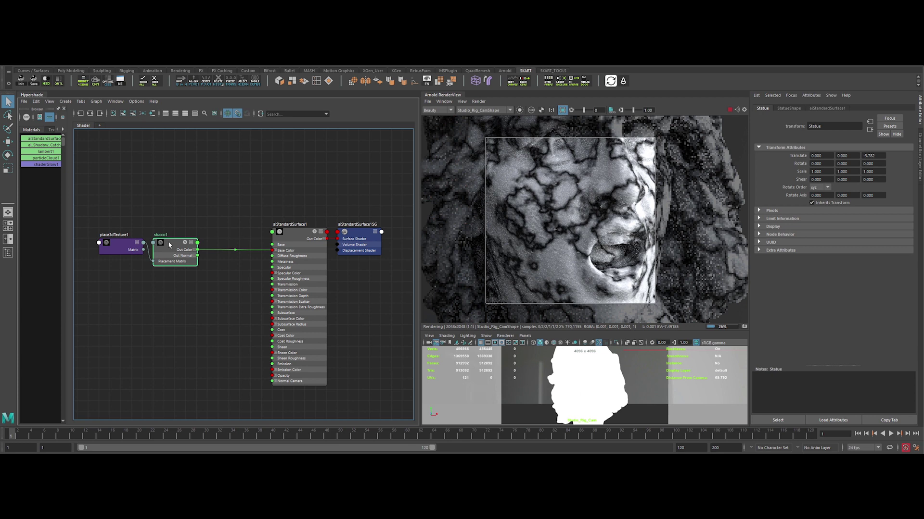
pyautogui.click(801, 182)
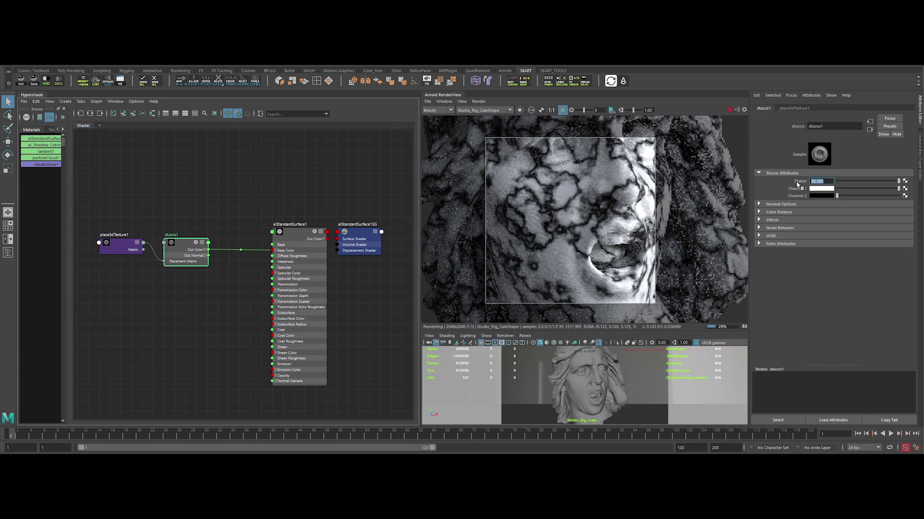
pyautogui.write('30')
pyautogui.press('Return')
pyautogui.scroll(2, 540, 224)
pyautogui.scroll(-2, 555, 229)
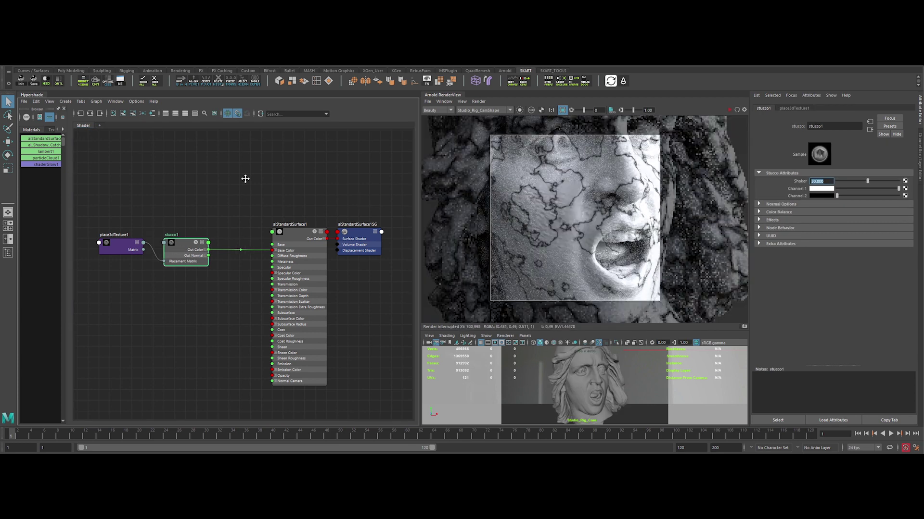
# Step: Insert an aiRange node between the stucco's Out Color and the material's Base Color, and set its Contrast to 2
pyautogui.keyDown('alt'); pyautogui.moveTo(245, 180); pyautogui.dragTo(294, 173, button='middle'); pyautogui.keyUp('alt')
pyautogui.moveTo(276, 192); pyautogui.dragTo(180, 269)
pyautogui.moveTo(219, 238); pyautogui.dragTo(165, 238)
pyautogui.click(181, 288)
pyautogui.press('Tab')
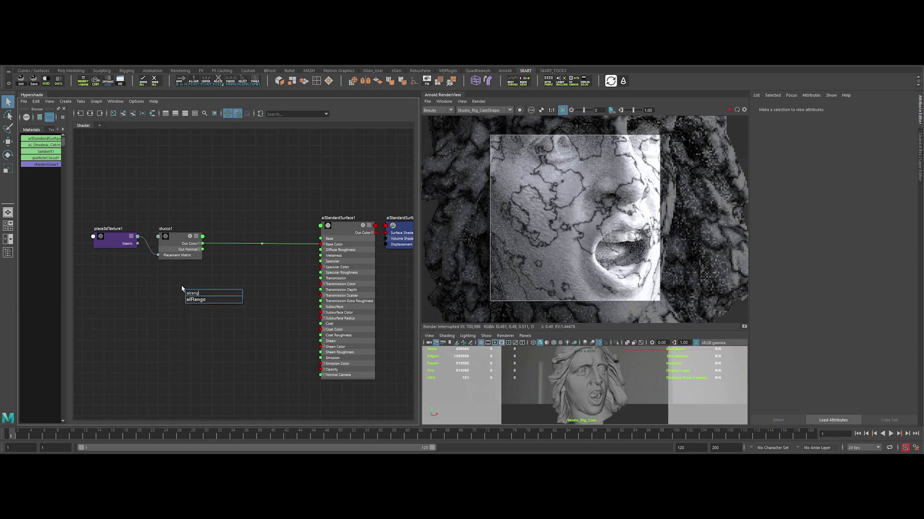
pyautogui.press('Return')
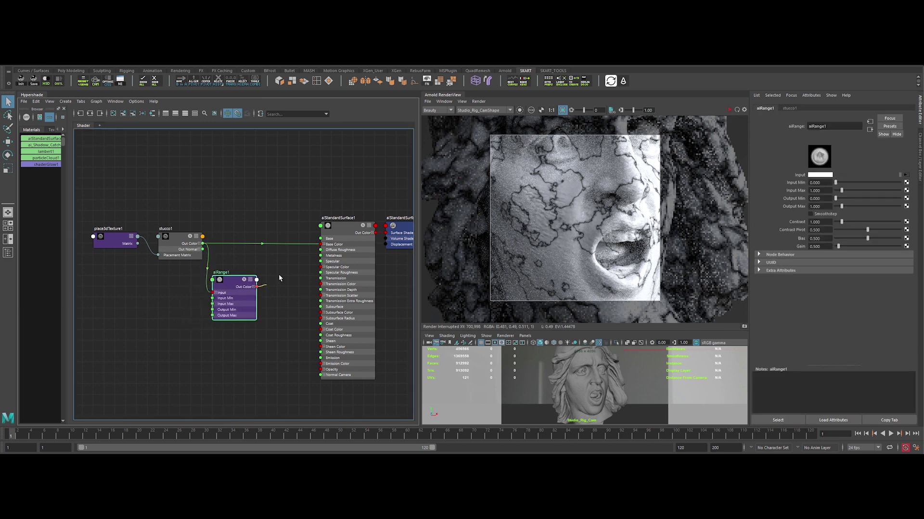
pyautogui.moveTo(232, 288); pyautogui.dragTo(253, 244)
pyautogui.doubleClick(818, 207)
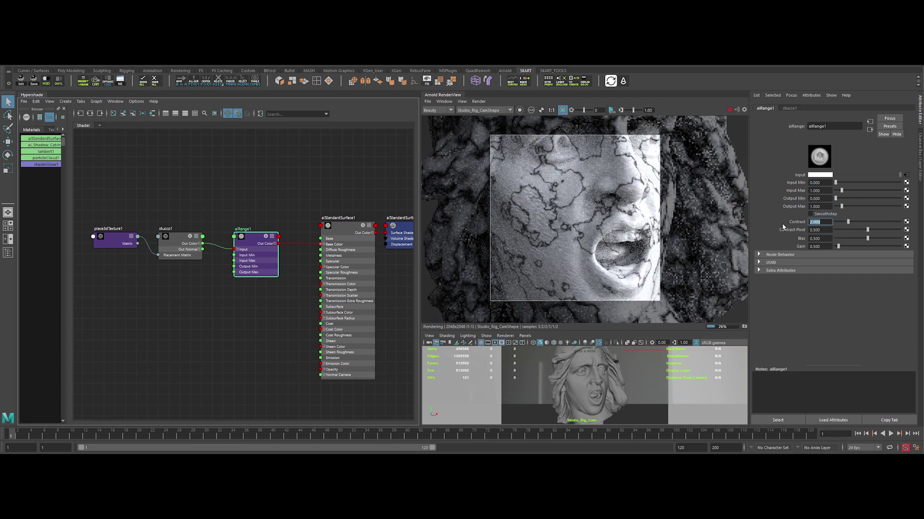
# Step: Set the place3dTexture scale to 2.3 on all three axes and check the vein size in the render
pyautogui.click(114, 240)
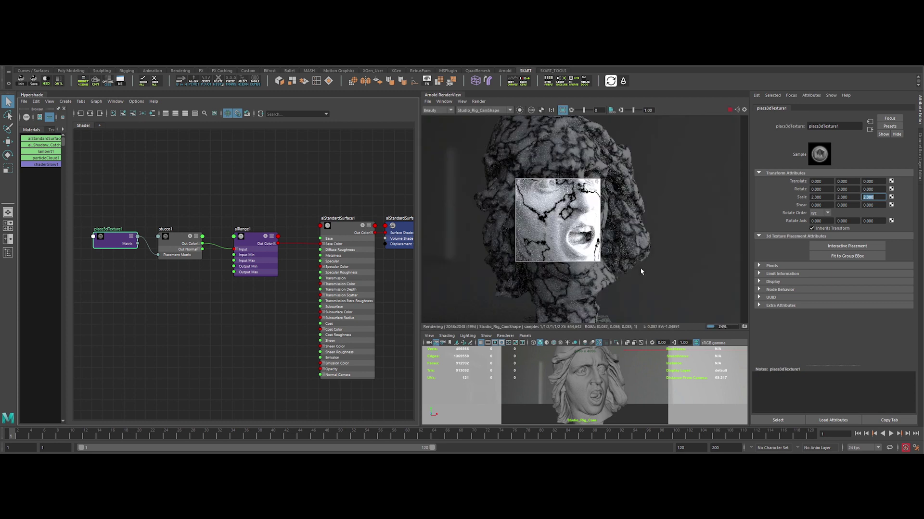
pyautogui.moveTo(595, 221); pyautogui.dragTo(611, 224, button='middle')
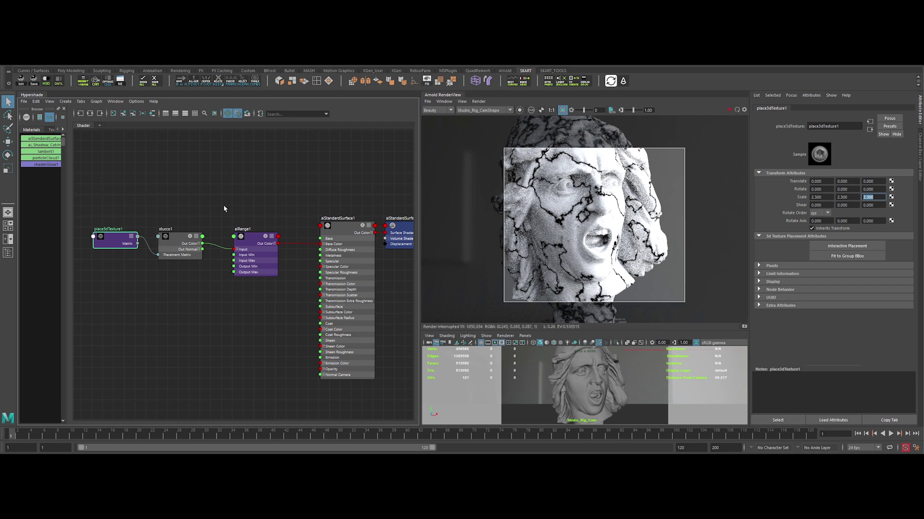
# Step: Create a second aiRange node below the material and feed it the first aiRange's Out Color
pyautogui.scroll(-3, 253, 148)
pyautogui.click(205, 304)
pyautogui.press('Tab')
pyautogui.write('a')
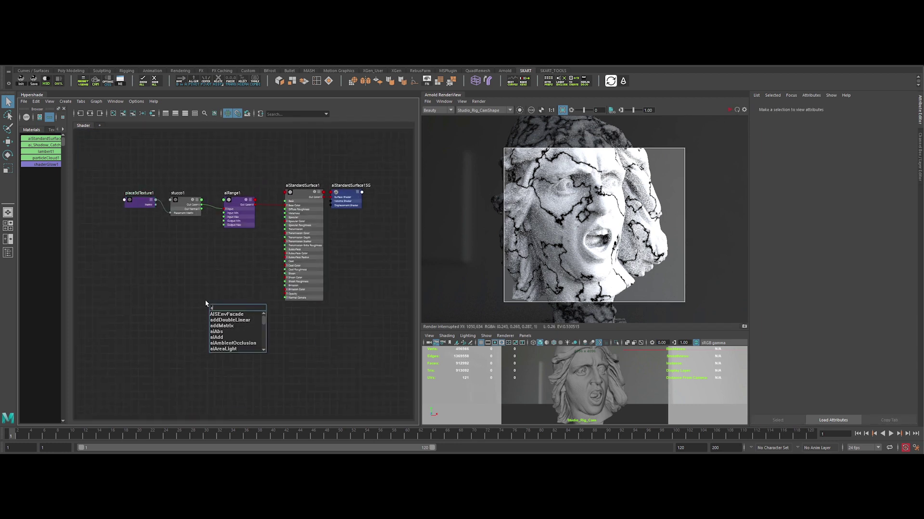
pyautogui.write('iRange')
pyautogui.press('Return')
pyautogui.moveTo(220, 312); pyautogui.dragTo(304, 337)
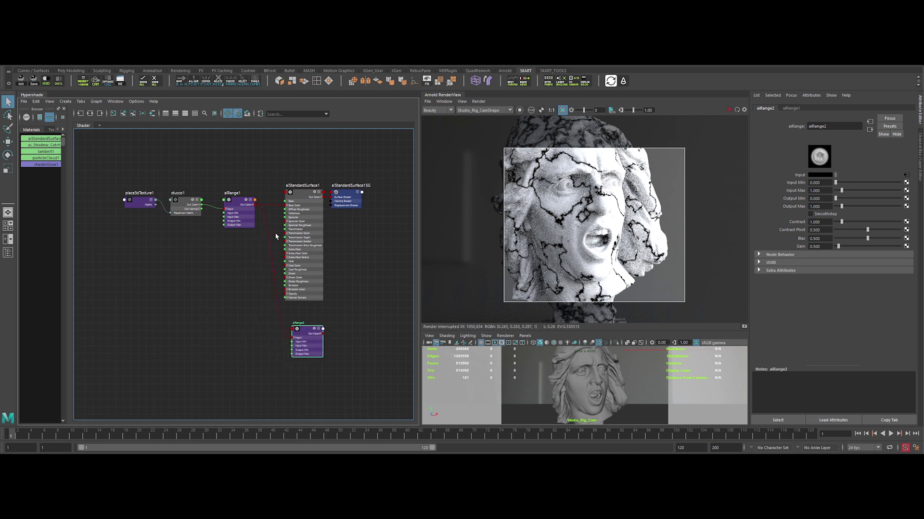
# Step: Disconnect the first aiRange from Base Color and connect the second aiRange's output to the shading group's Displacement Shader
pyautogui.click(277, 205)
pyautogui.press('Delete')
pyautogui.moveTo(331, 206); pyautogui.dragTo(332, 206)
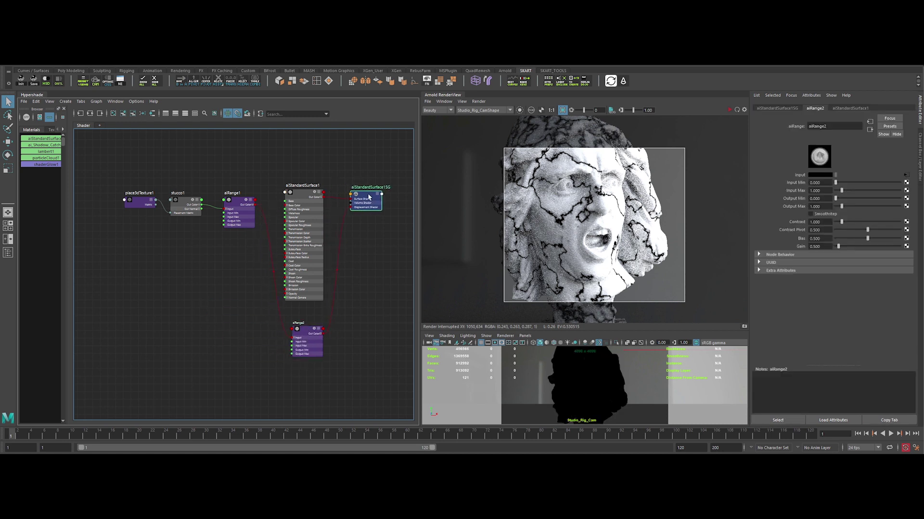
# Step: Brighten the aiStandardSurface material's Base Color to near white
pyautogui.click(303, 193)
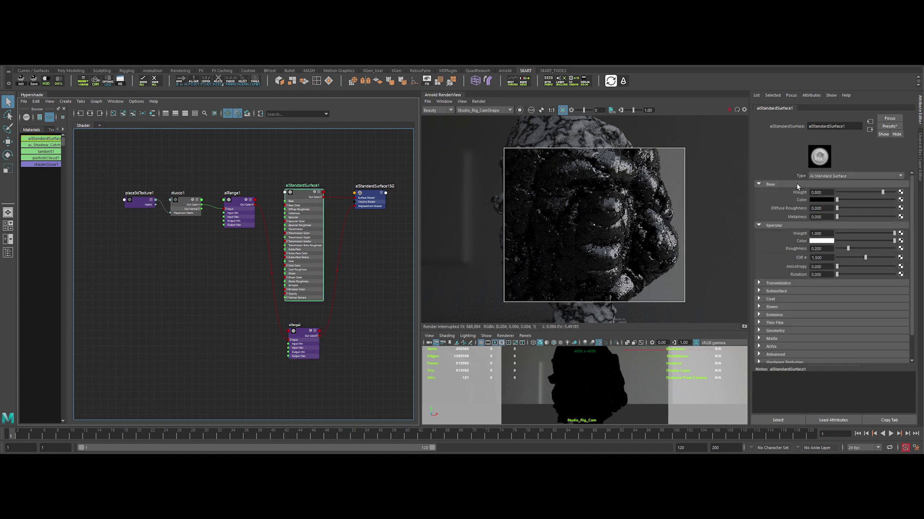
pyautogui.moveTo(841, 199); pyautogui.dragTo(875, 203)
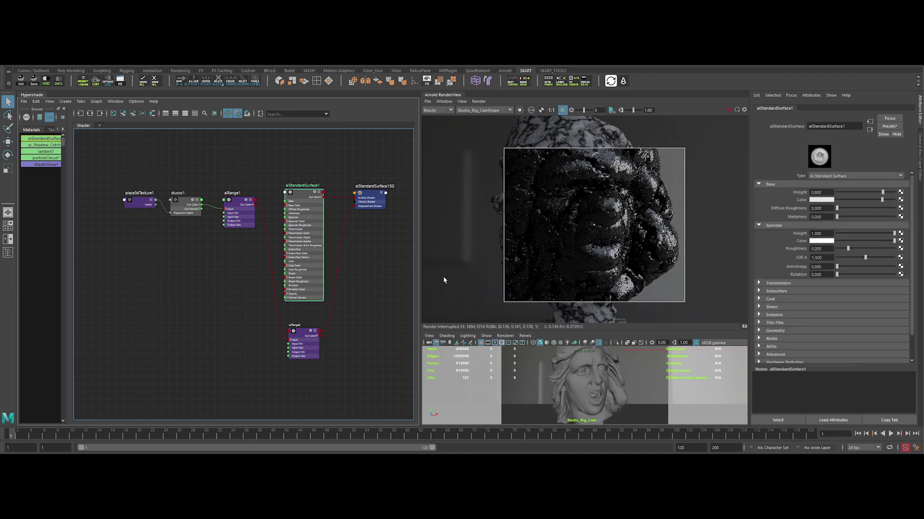
# Step: Set the second aiRange's Output Max to 0.2 and check the displacement on several render regions of the face
pyautogui.click(307, 335)
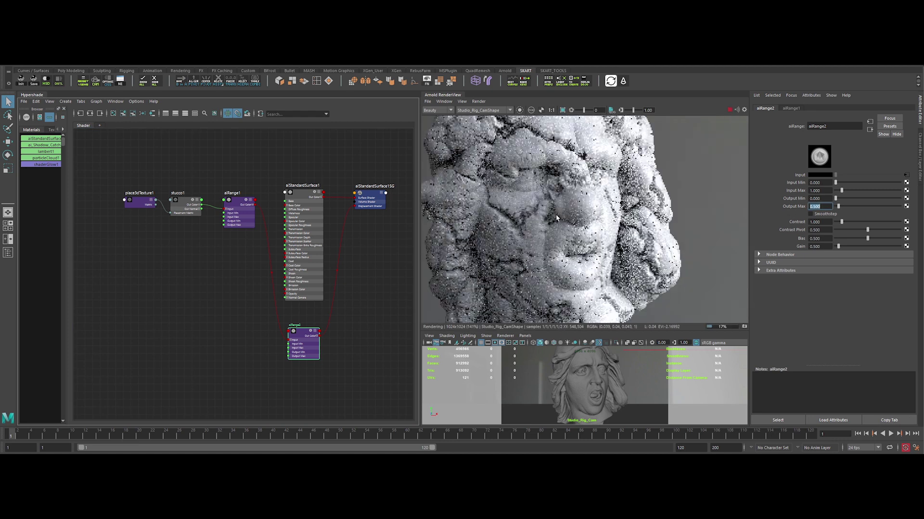
pyautogui.click(562, 110)
pyautogui.moveTo(487, 188); pyautogui.dragTo(547, 236)
pyautogui.moveTo(530, 227); pyautogui.dragTo(589, 242, button='middle')
pyautogui.scroll(1, 590, 242)
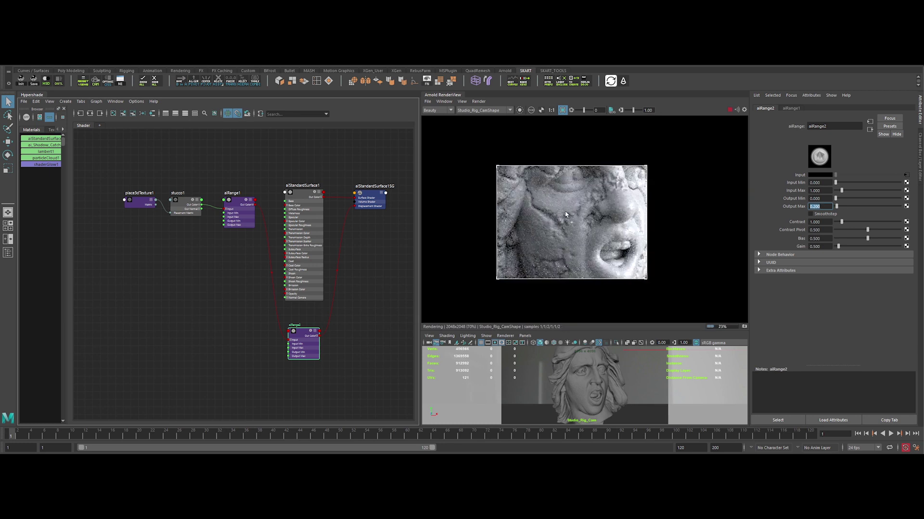
pyautogui.moveTo(444, 149); pyautogui.dragTo(561, 288)
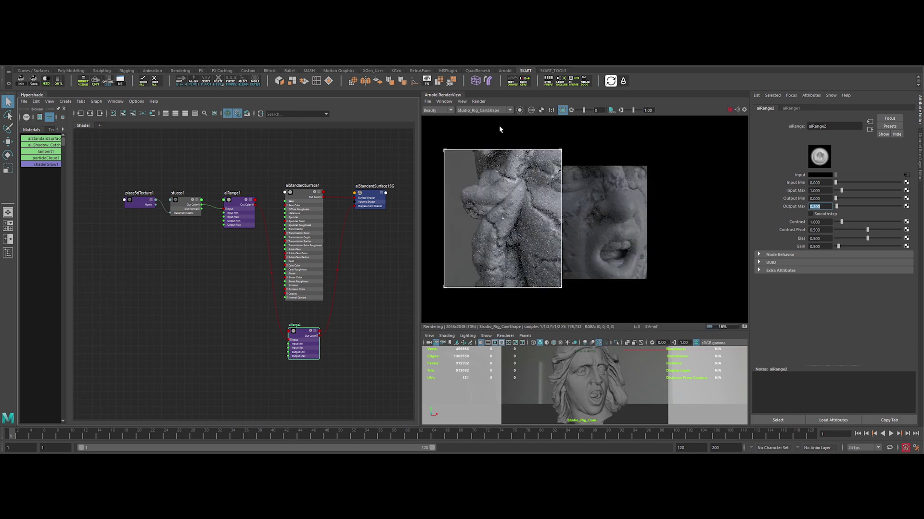
pyautogui.moveTo(499, 124); pyautogui.dragTo(674, 234)
# Step: Stop the render and set the statue shape's Arnold subdivision type to catclark with 2 iterations
pyautogui.click(730, 111)
pyautogui.click(303, 332)
pyautogui.click(584, 379)
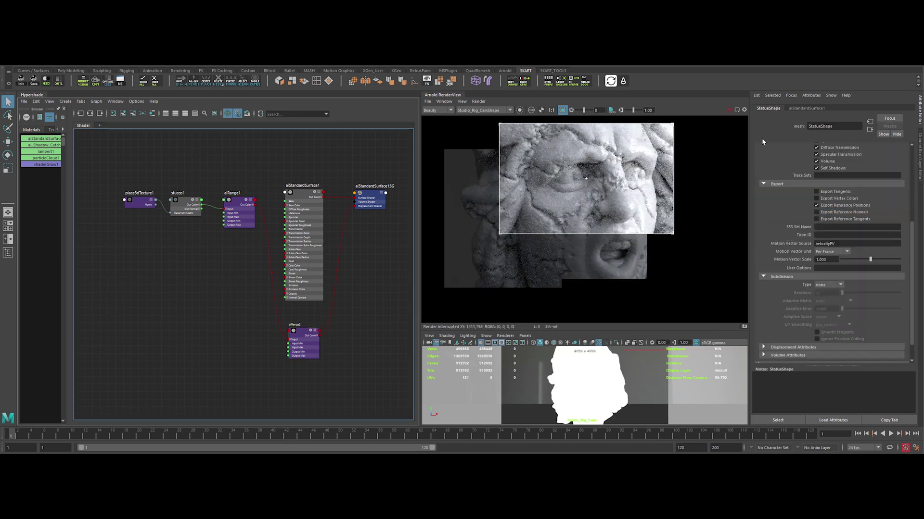
pyautogui.scroll(-2, 782, 241)
pyautogui.click(826, 262)
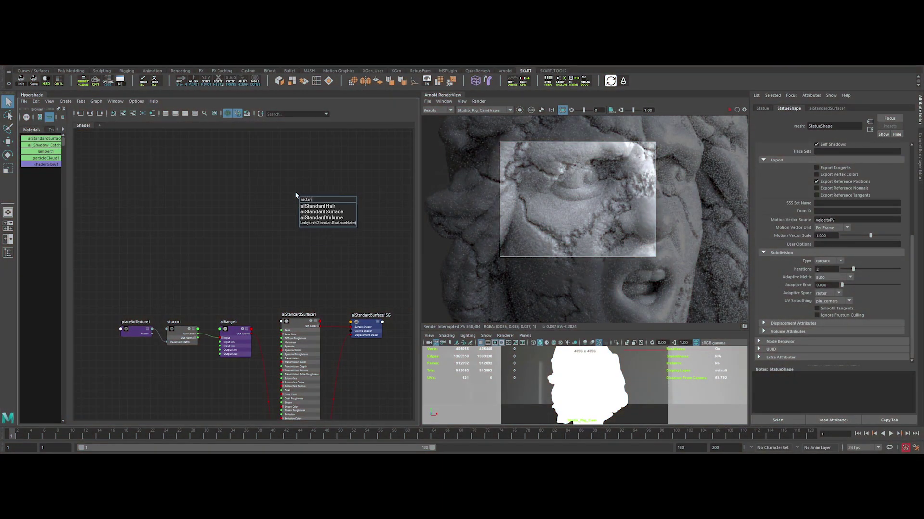
# Step: Create an aiStandardSurface material named ai_Gold with shading group ai_GoldSG and replace its settings with the Gold preset
pyautogui.press('Return')
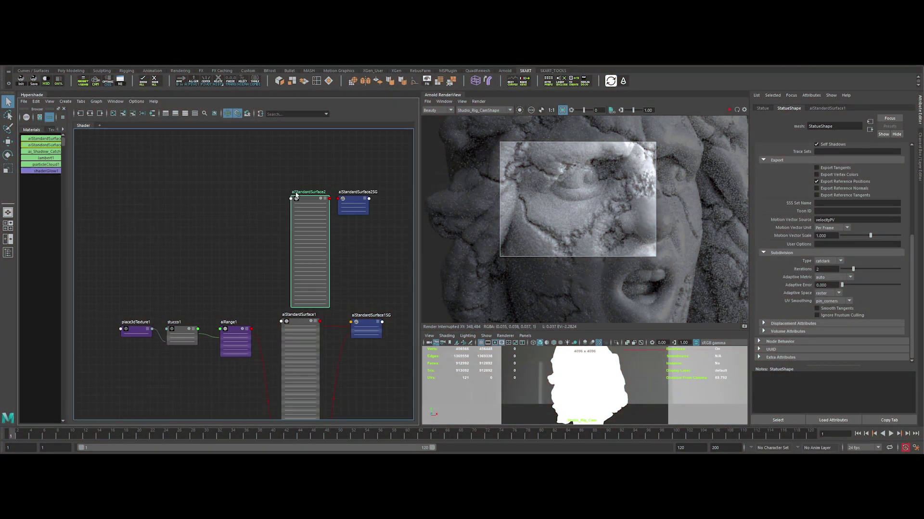
pyautogui.scroll(3, 259, 180)
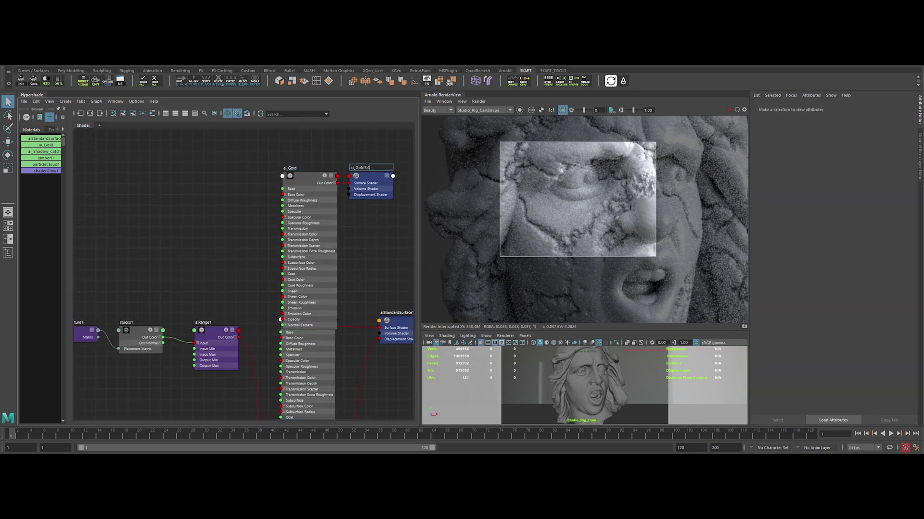
pyautogui.click(308, 176)
pyautogui.click(888, 127)
pyautogui.moveTo(859, 261)
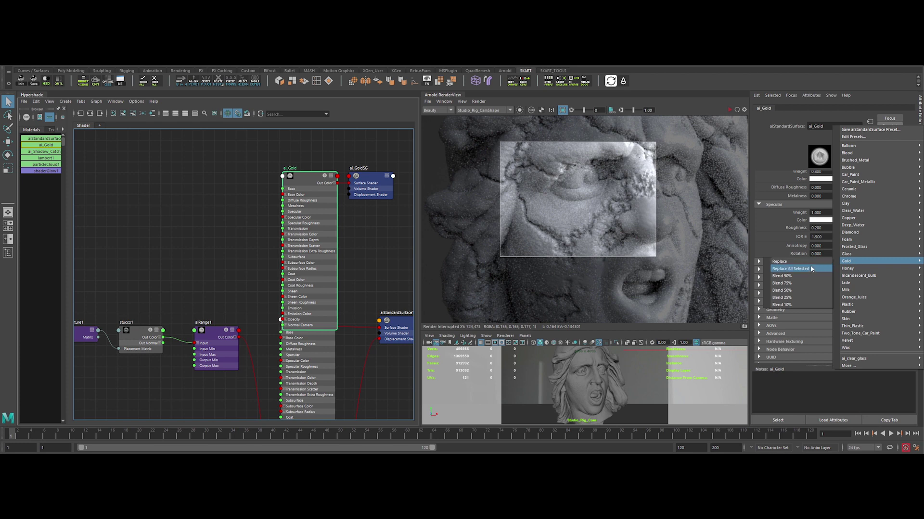
pyautogui.click(810, 268)
# Step: Assign ai_Gold to the statue and preview it in the render region
pyautogui.click(730, 110)
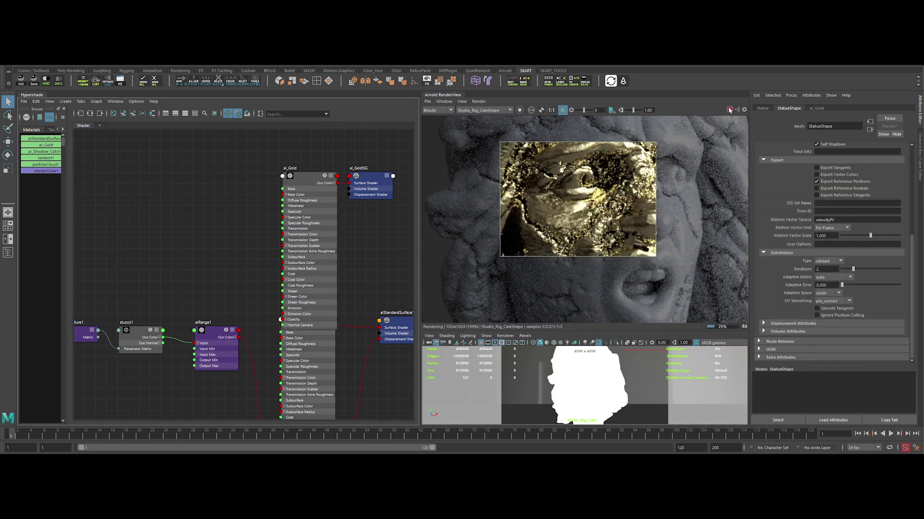
pyautogui.click(729, 110)
# Step: Shift ai_Gold's base color to a warmer, more orange hue and set its specular Roughness to 0.35
pyautogui.click(302, 181)
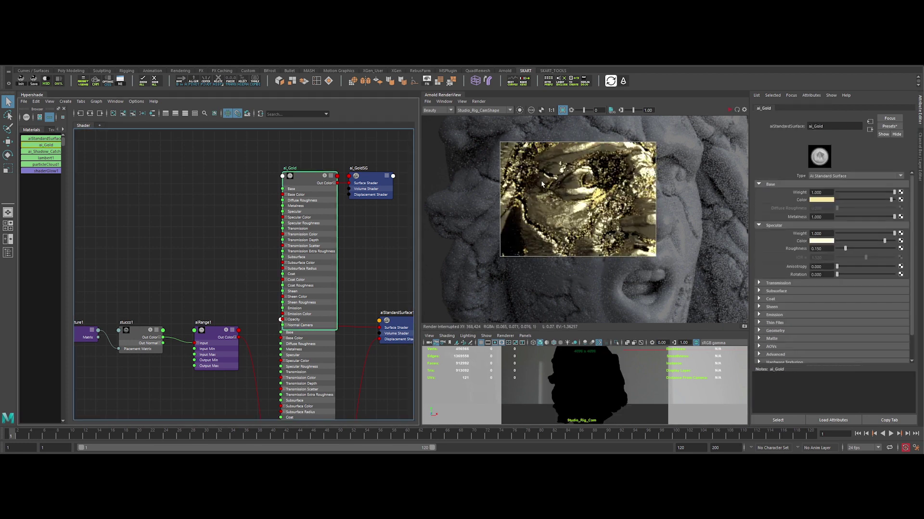
pyautogui.click(813, 199)
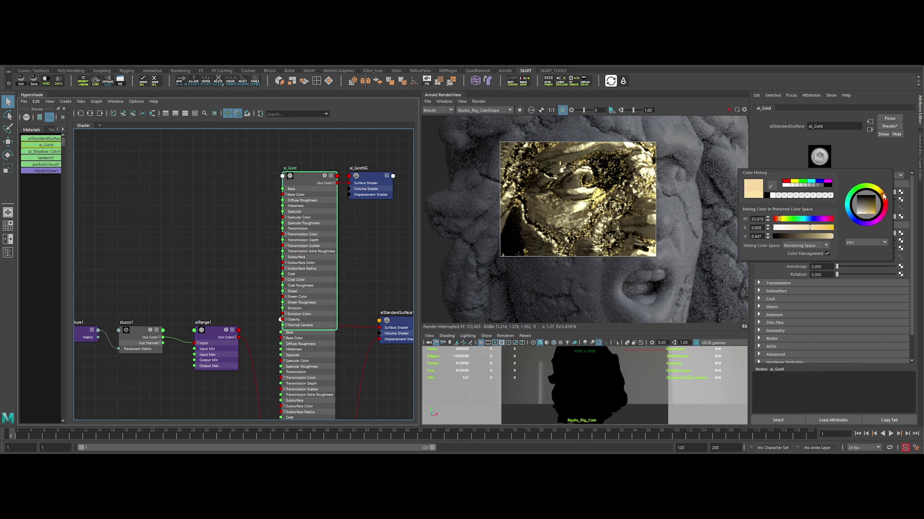
pyautogui.click(729, 110)
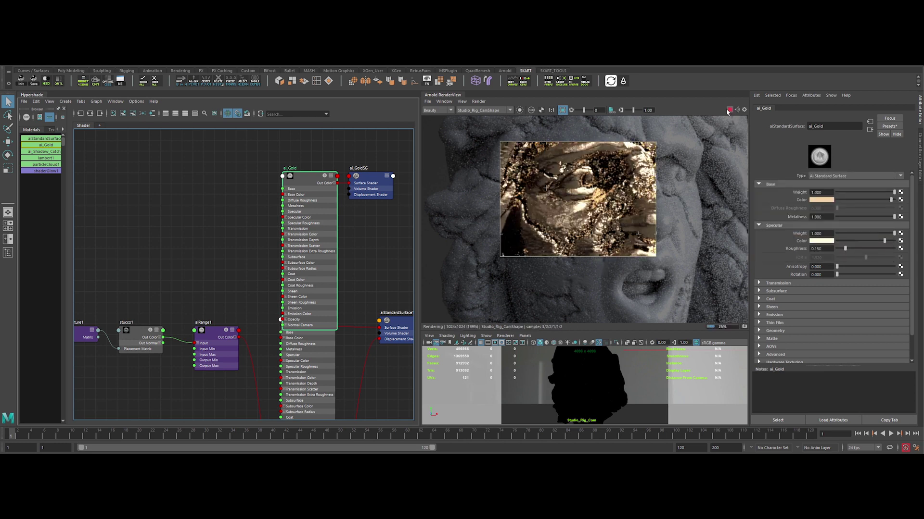
pyautogui.moveTo(823, 248); pyautogui.dragTo(783, 250)
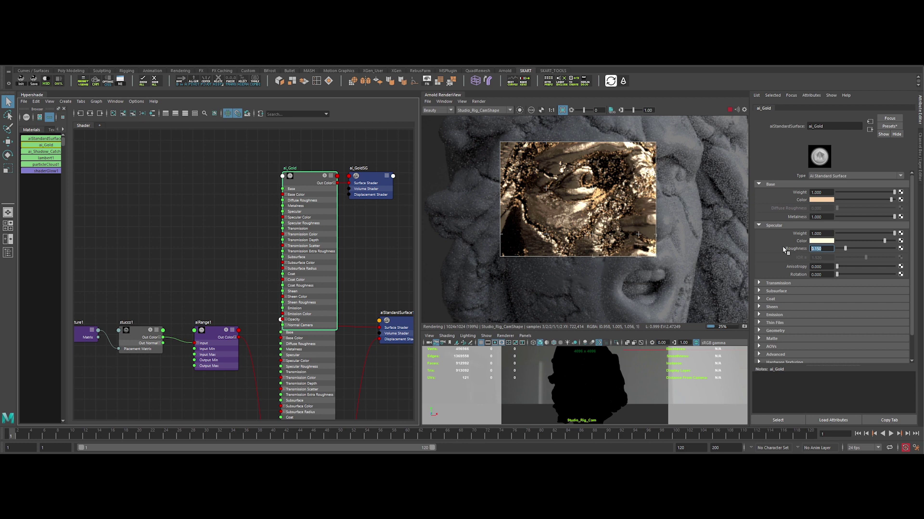
pyautogui.press('Return')
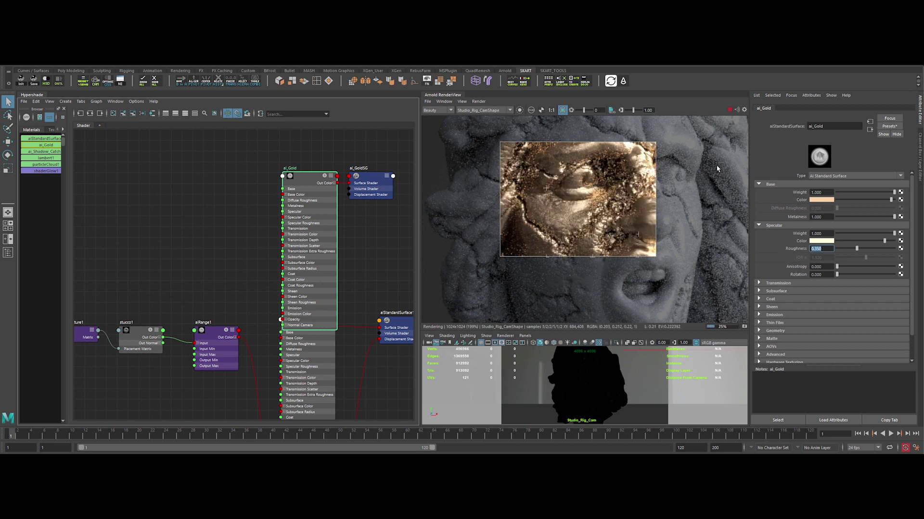
# Step: Create another aiStandardSurface material above ai_Gold and name it ai_Marble
pyautogui.press('Tab')
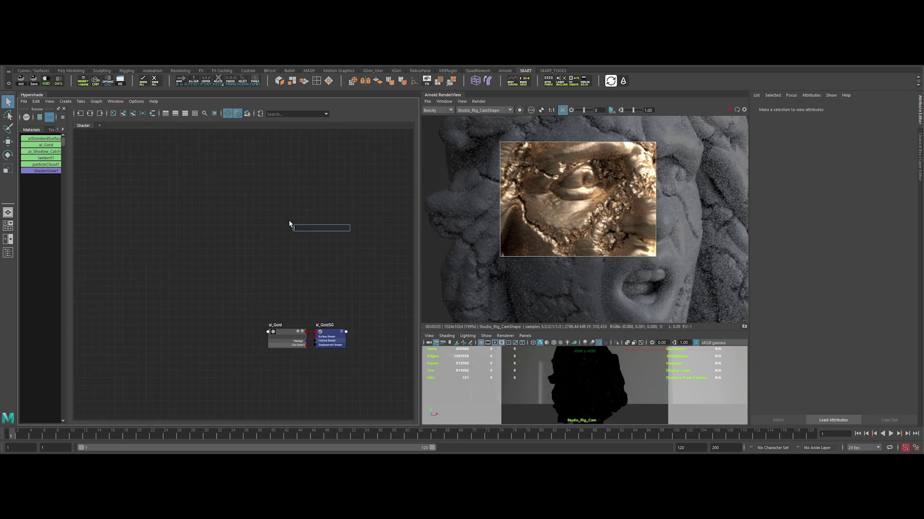
pyautogui.write('aiStandard')
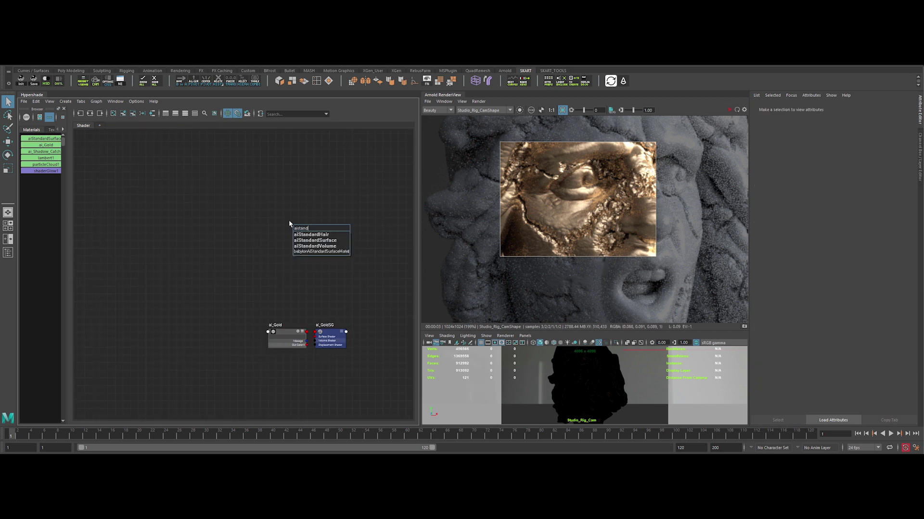
pyautogui.press('Return')
pyautogui.doubleClick(303, 221)
pyautogui.write('ai_Marble')
pyautogui.press('Return')
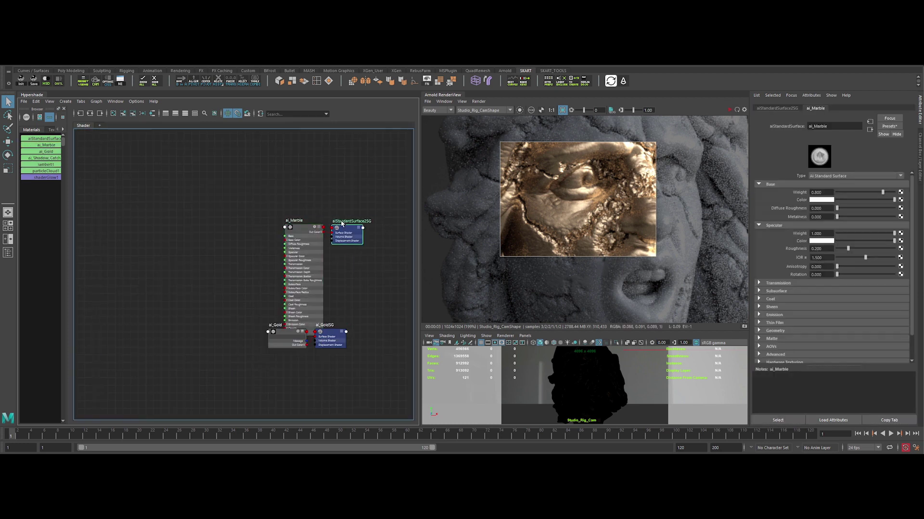
# Step: Assign ai_Marble to the statue, set its Base Weight to 0.6 and check the render
pyautogui.moveTo(369, 190); pyautogui.dragTo(370, 170, button='right')
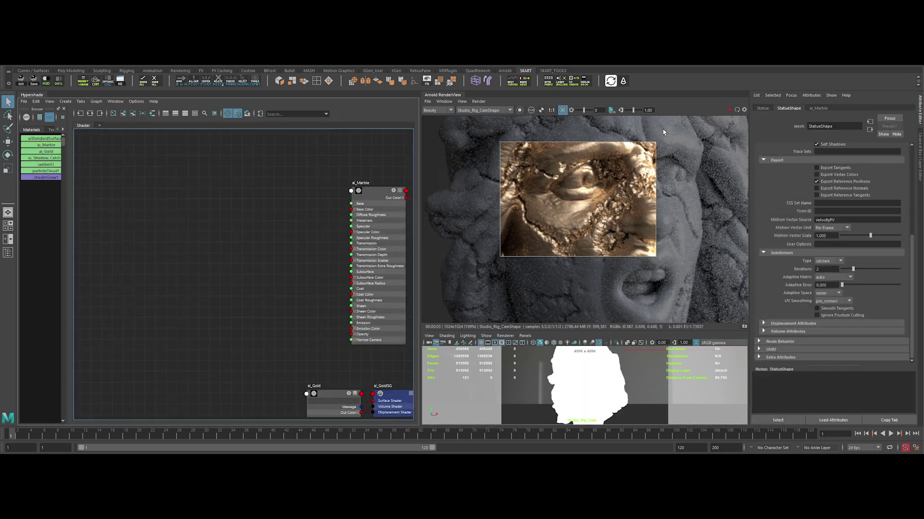
pyautogui.click(729, 110)
pyautogui.click(376, 197)
pyautogui.moveTo(823, 192); pyautogui.dragTo(764, 194)
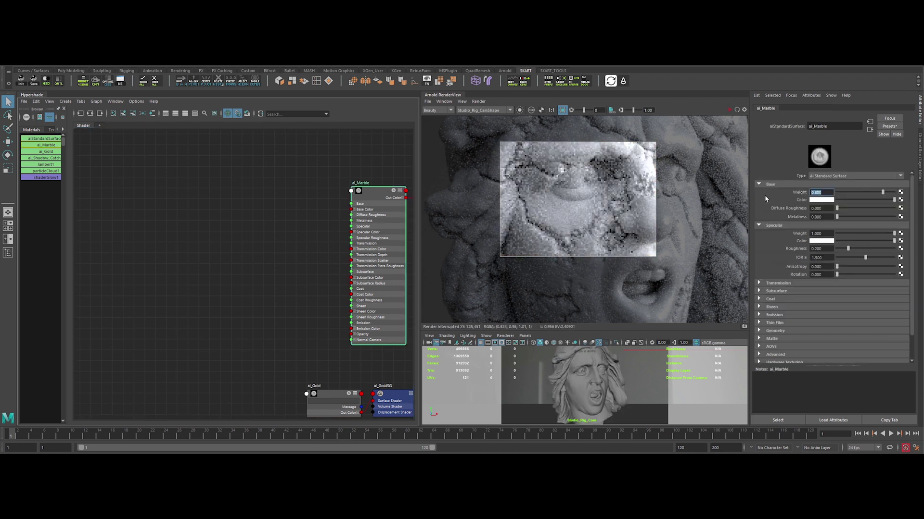
pyautogui.write('.6')
pyautogui.press('Return')
pyautogui.click(729, 111)
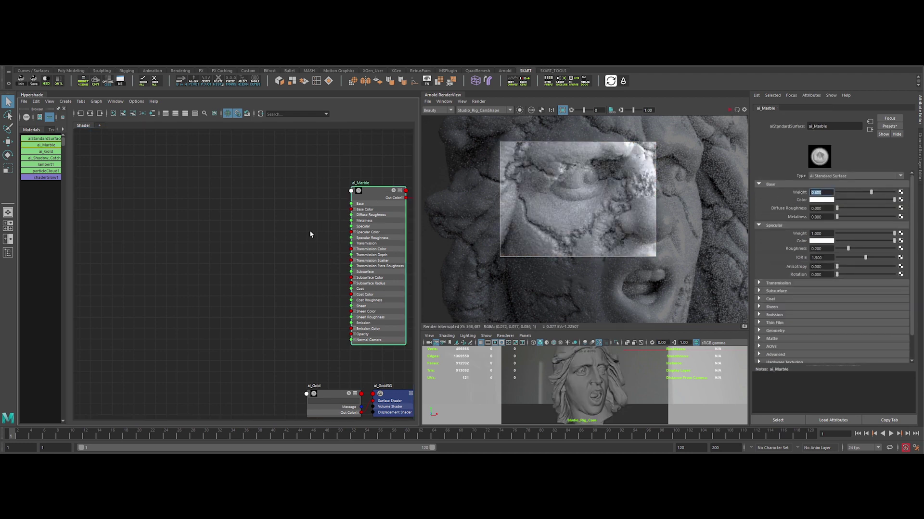
# Step: Create two file texture nodes beside ai_Marble, stacked one above the other
pyautogui.click(163, 206)
pyautogui.press('Tab')
pyautogui.write('file')
pyautogui.press('Return')
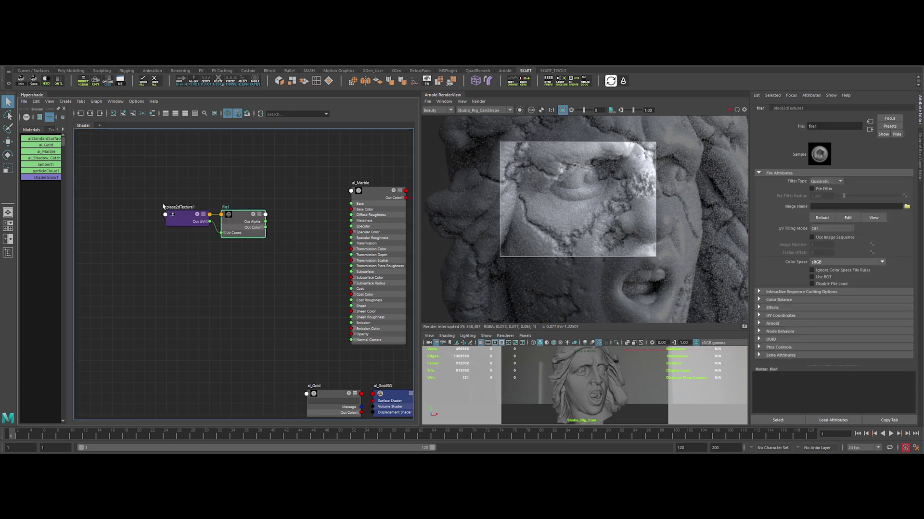
pyautogui.moveTo(243, 228); pyautogui.dragTo(232, 213)
pyautogui.click(186, 252)
pyautogui.press('Tab')
pyautogui.write('file')
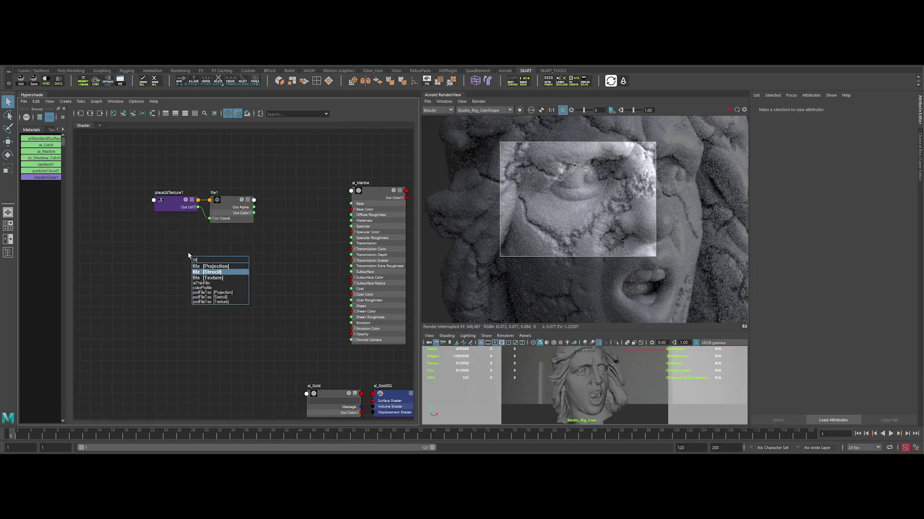
pyautogui.press('Return')
pyautogui.moveTo(278, 277); pyautogui.dragTo(237, 276)
# Step: Load marble_polished_4K_Albedo.exr into the upper file node, choose its color space and move its nodes away from ai_Marble
pyautogui.click(233, 216)
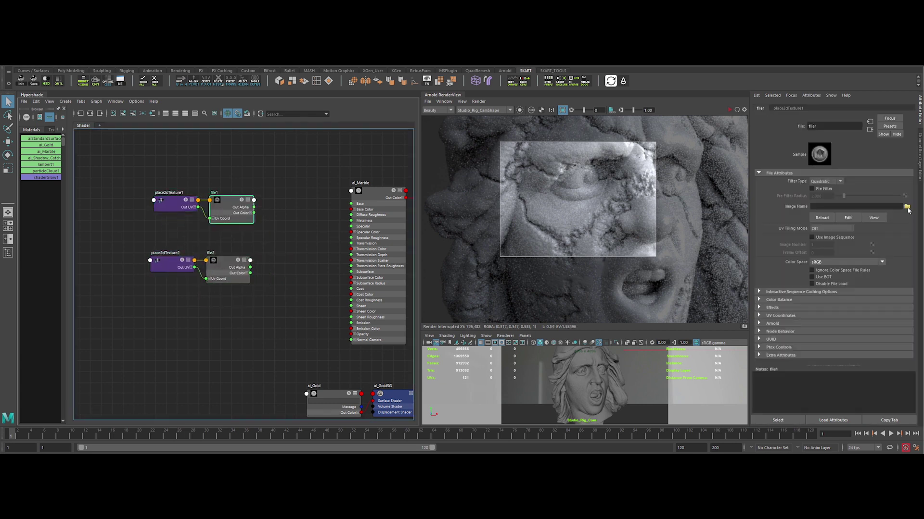
pyautogui.click(907, 206)
pyautogui.doubleClick(394, 146)
pyautogui.doubleClick(411, 145)
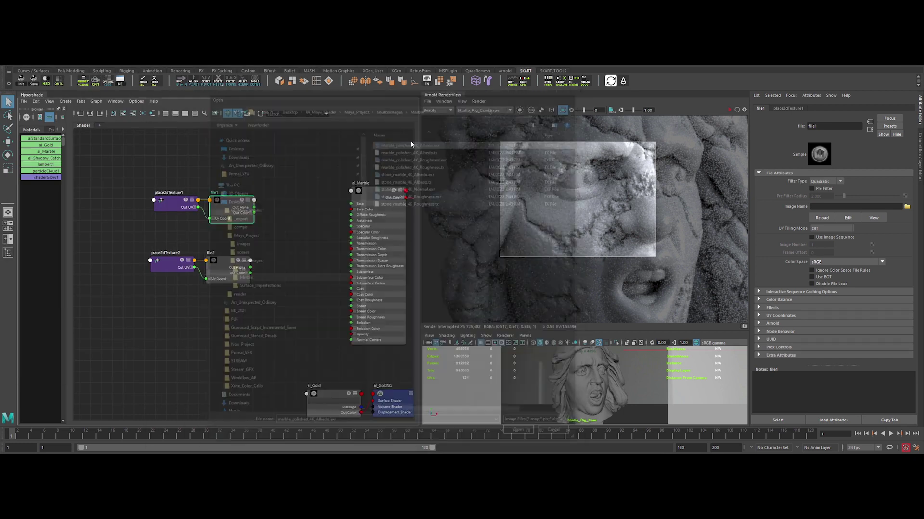
pyautogui.click(843, 263)
pyautogui.click(841, 313)
pyautogui.moveTo(262, 237); pyautogui.dragTo(179, 189)
pyautogui.moveTo(218, 210); pyautogui.dragTo(192, 206)
# Step: Load marble_polished_4K_Roughness.exr into the lower file node, set its color space to Raw and align it under the albedo nodes
pyautogui.click(226, 270)
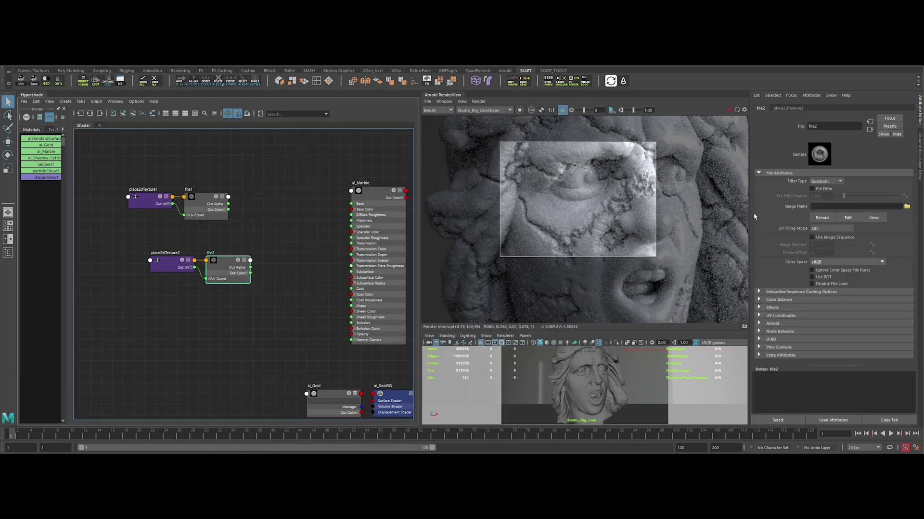
pyautogui.click(907, 206)
pyautogui.doubleClick(414, 155)
pyautogui.click(847, 262)
pyautogui.click(836, 307)
pyautogui.moveTo(246, 290); pyautogui.dragTo(182, 247)
pyautogui.moveTo(222, 271); pyautogui.dragTo(195, 272)
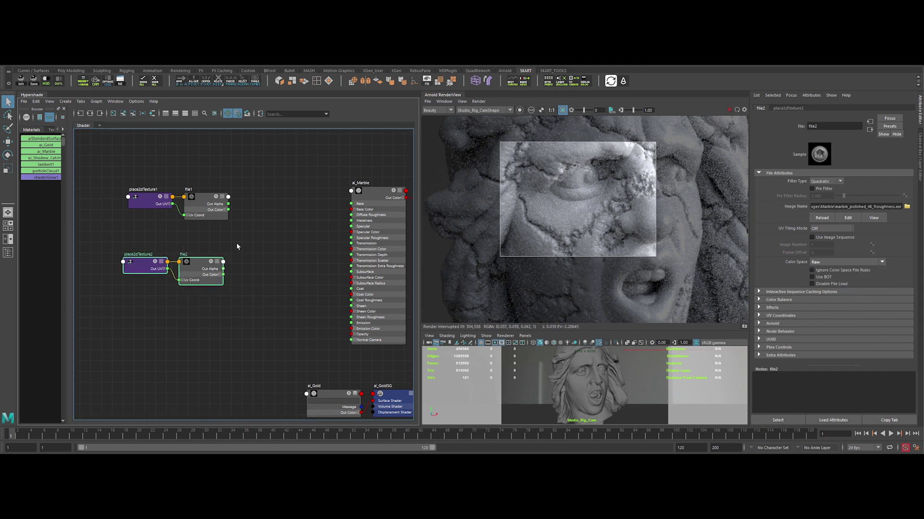
# Step: Create an aiTriplanar node between the albedo file's Out Color and ai_Marble's Base Color, and start the render
pyautogui.click(239, 240)
pyautogui.press('Tab')
pyautogui.write('aitr')
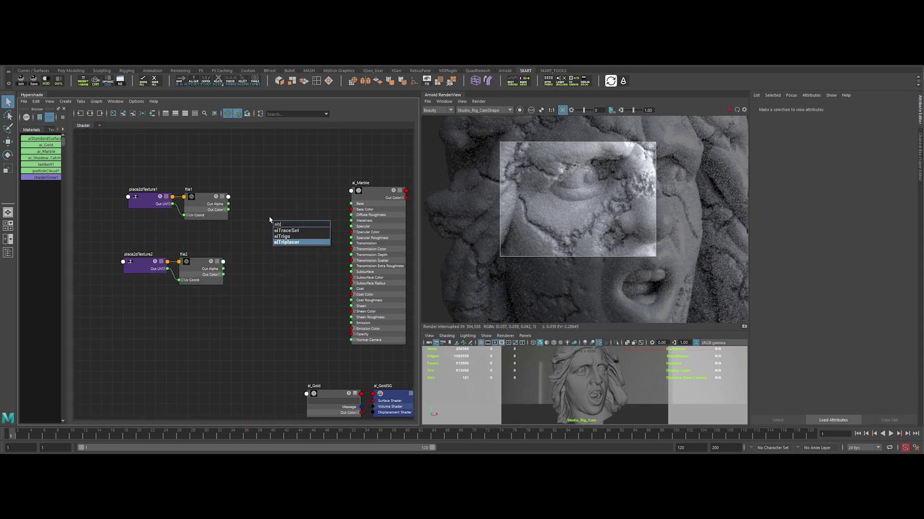
pyautogui.press('Return')
pyautogui.moveTo(280, 228); pyautogui.dragTo(351, 209)
pyautogui.click(730, 111)
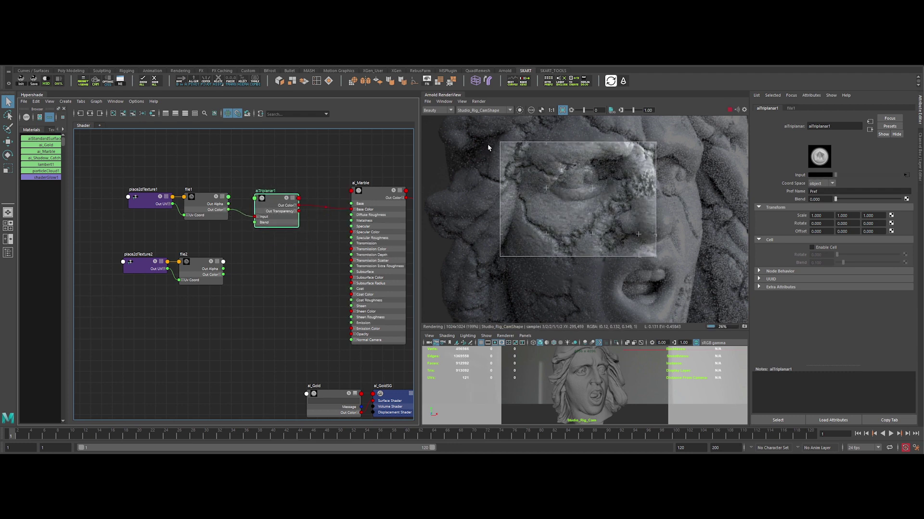
# Step: Isolate the selected albedo triplanar node in the render view and set its Scale to 0.1 on all three axes
pyautogui.click(520, 110)
pyautogui.moveTo(824, 216); pyautogui.dragTo(767, 220)
pyautogui.write('0.1')
pyautogui.press('Tab')
pyautogui.write('0.1')
pyautogui.press('Tab')
pyautogui.write('0.1')
pyautogui.press('Tab')
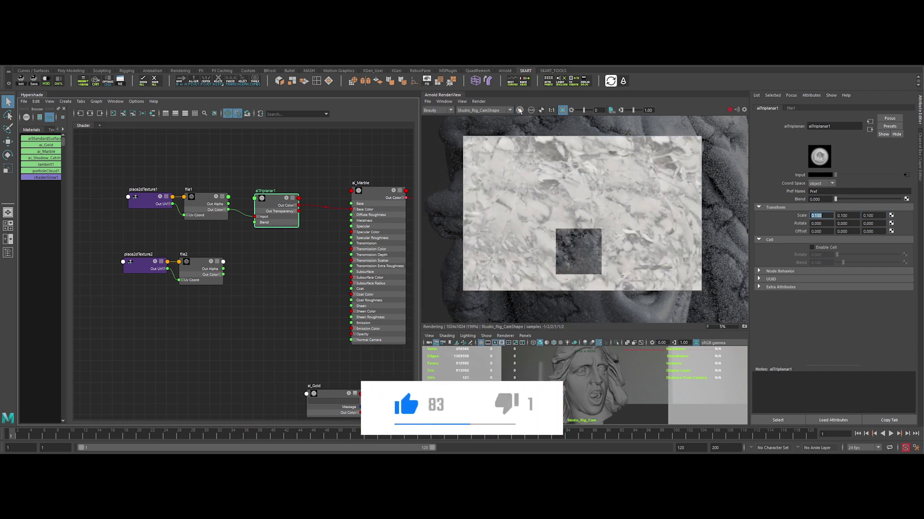
# Step: Duplicate the triplanar node for the roughness map, wire it into ai_Marble's Specular Roughness and name the nodes by map type
pyautogui.hotkey('ctrl', 'v')
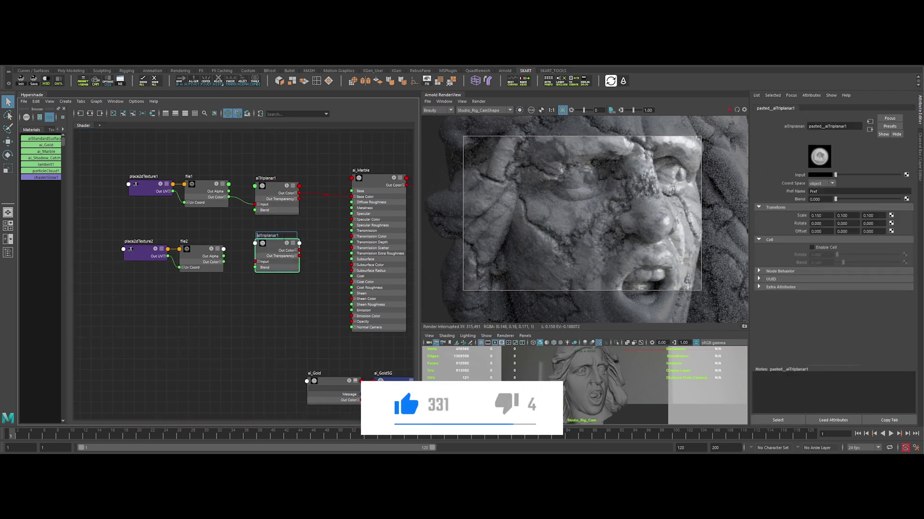
pyautogui.press('Return')
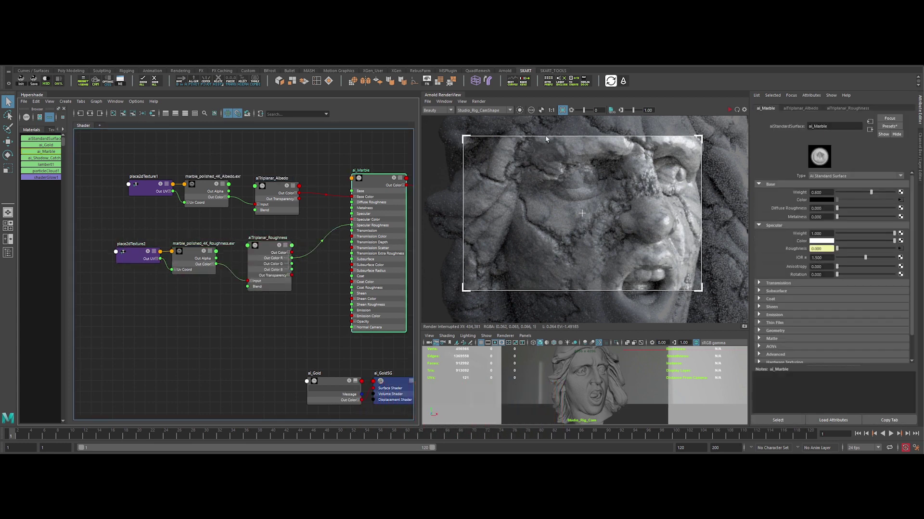
# Step: Isolate aiTriplanar_Roughness in the render view and inspect its pixel values
pyautogui.click(519, 111)
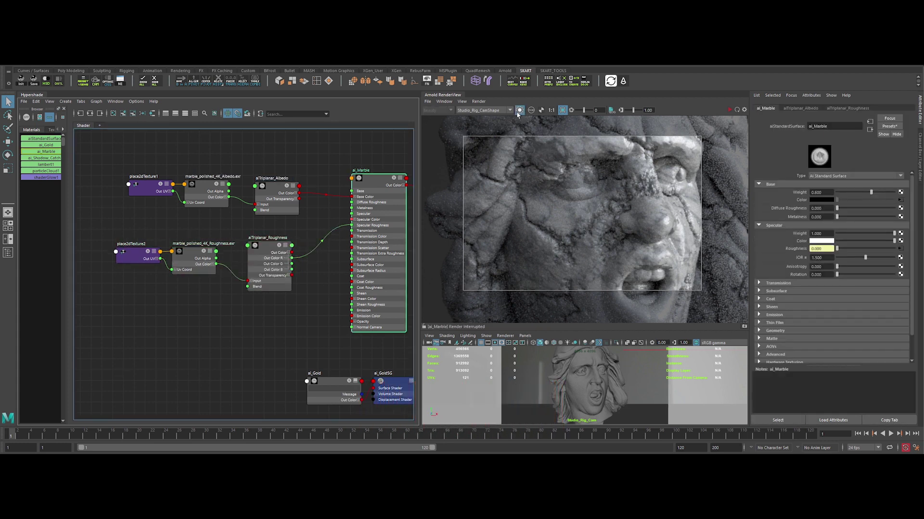
pyautogui.click(268, 246)
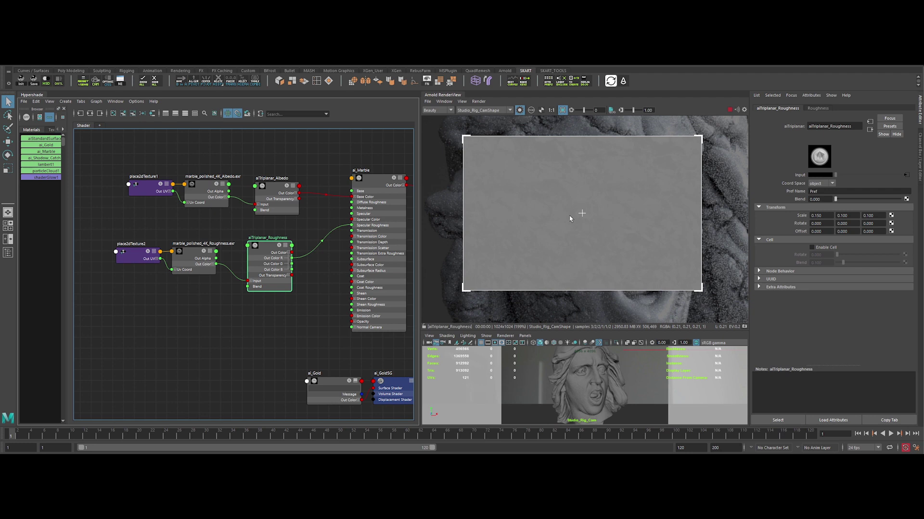
pyautogui.click(744, 109)
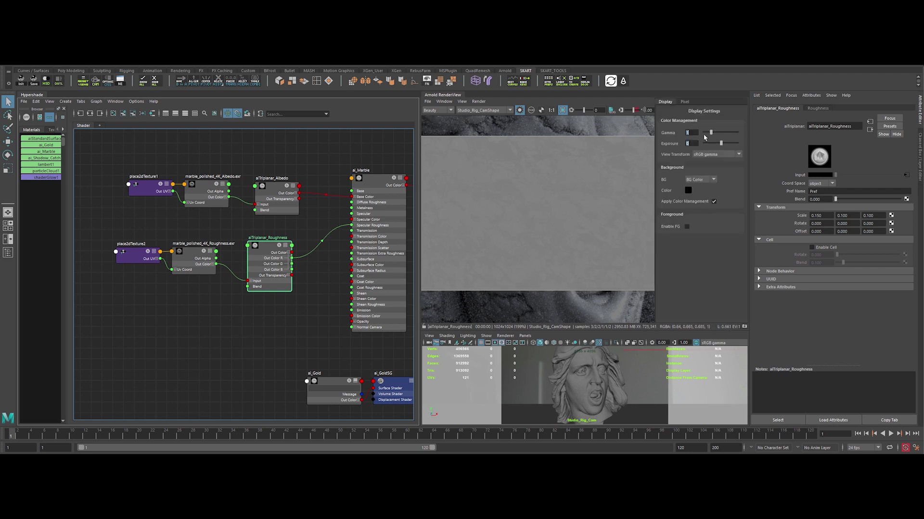
pyautogui.click(684, 101)
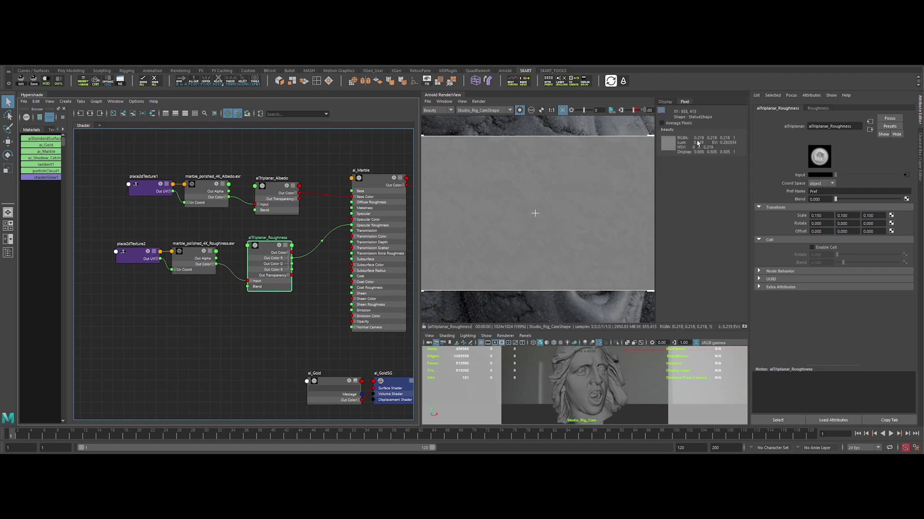
# Step: Create an aiRange node and place it beside aiTriplanar_Roughness
pyautogui.keyDown('alt'); pyautogui.moveTo(203, 324); pyautogui.dragTo(186, 322, button='middle'); pyautogui.keyUp('alt')
pyautogui.click(187, 322)
pyautogui.press('Tab')
pyautogui.write('range')
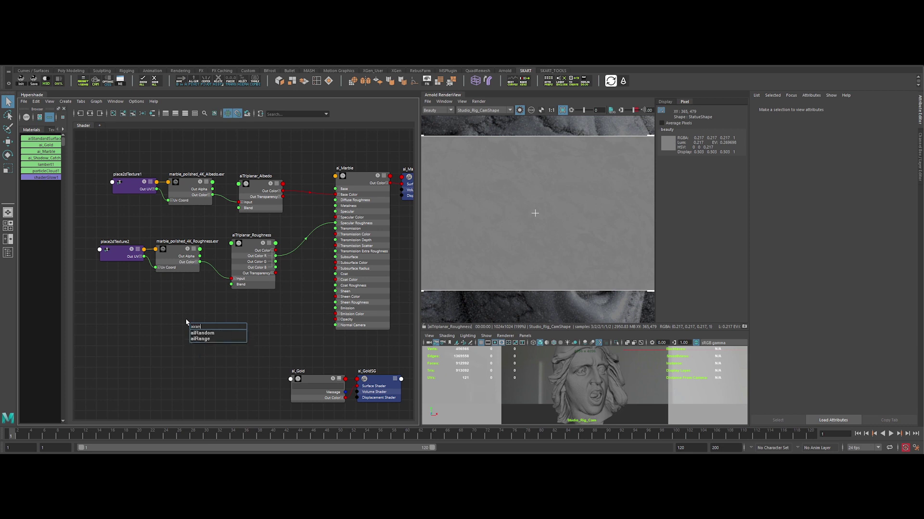
pyautogui.press('Down')
pyautogui.press('Return')
pyautogui.moveTo(186, 322); pyautogui.dragTo(271, 281)
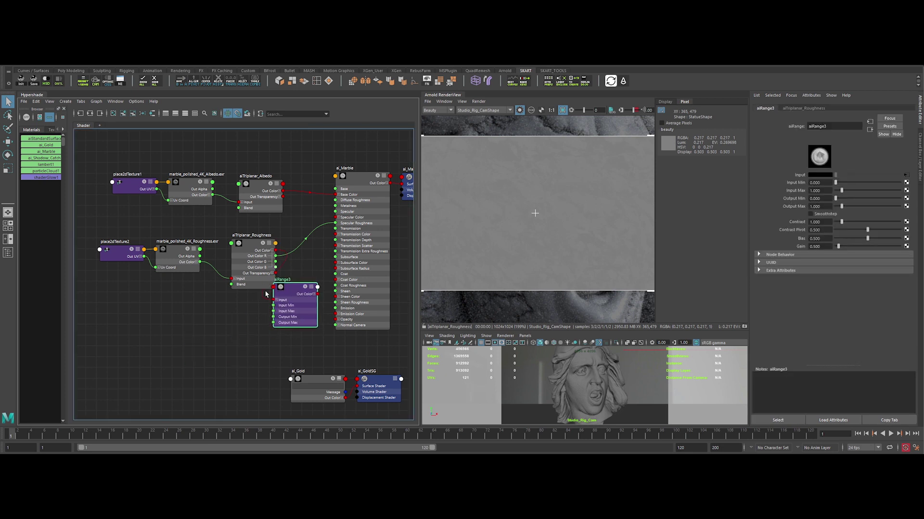
# Step: Insert the aiRange node between aiTriplanar_Roughness and ai_Marble's Specular Roughness, spacing the roughness nodes out to make room
pyautogui.click(314, 294)
pyautogui.moveTo(318, 300); pyautogui.dragTo(335, 223)
pyautogui.moveTo(105, 228); pyautogui.dragTo(249, 255)
pyautogui.moveTo(249, 256); pyautogui.dragTo(201, 259)
pyautogui.moveTo(292, 296); pyautogui.dragTo(275, 251)
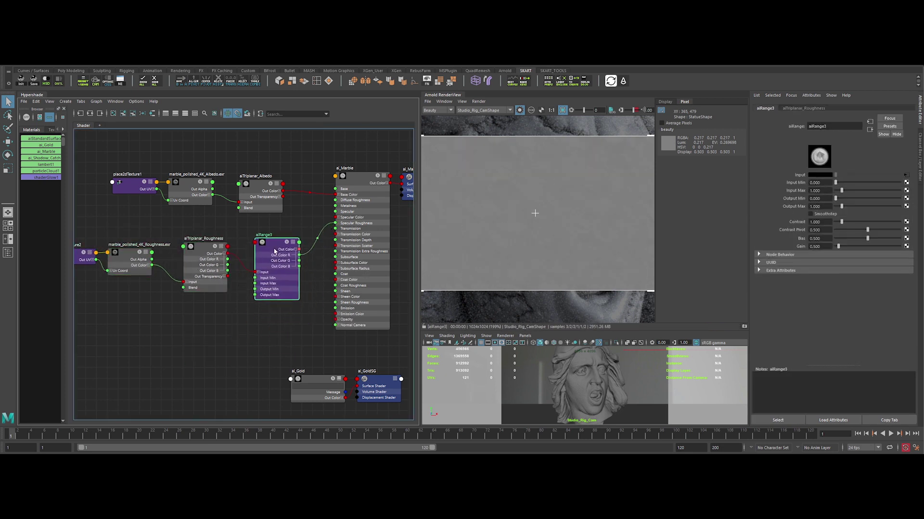
# Step: Set the roughness aiRange's Output Max to 1.8 and render a region around the statue's face
pyautogui.moveTo(823, 207); pyautogui.dragTo(779, 212)
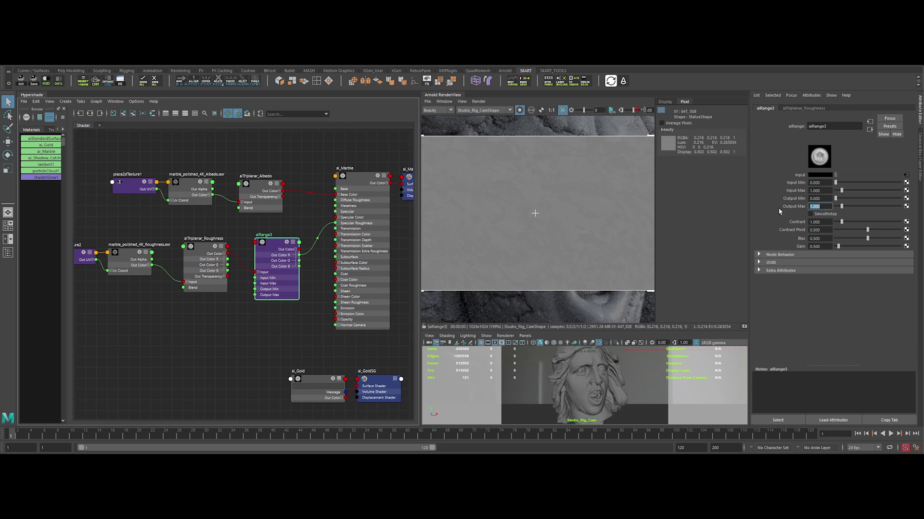
pyautogui.write('2')
pyautogui.press('Return')
pyautogui.write('1.8')
pyautogui.press('Return')
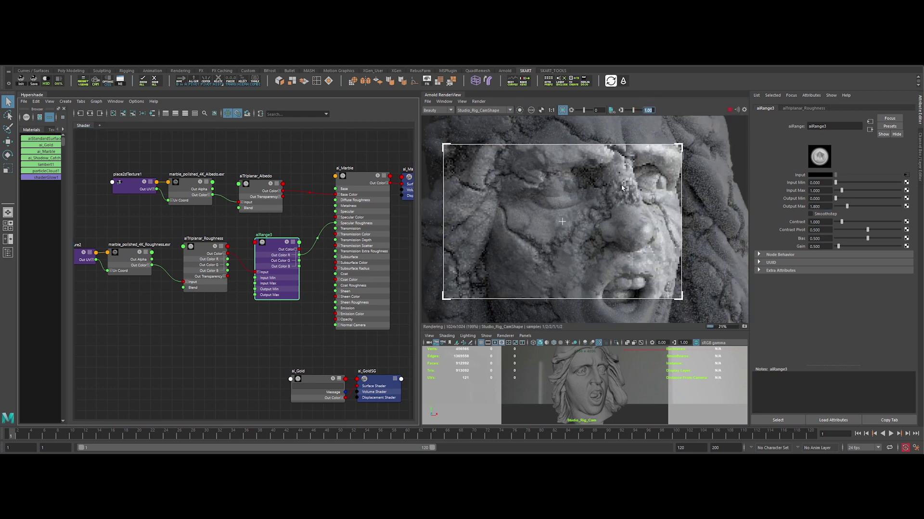
pyautogui.keyDown('shift'); pyautogui.moveTo(602, 119); pyautogui.dragTo(744, 203); pyautogui.keyUp('shift')
pyautogui.scroll(-2, 654, 181)
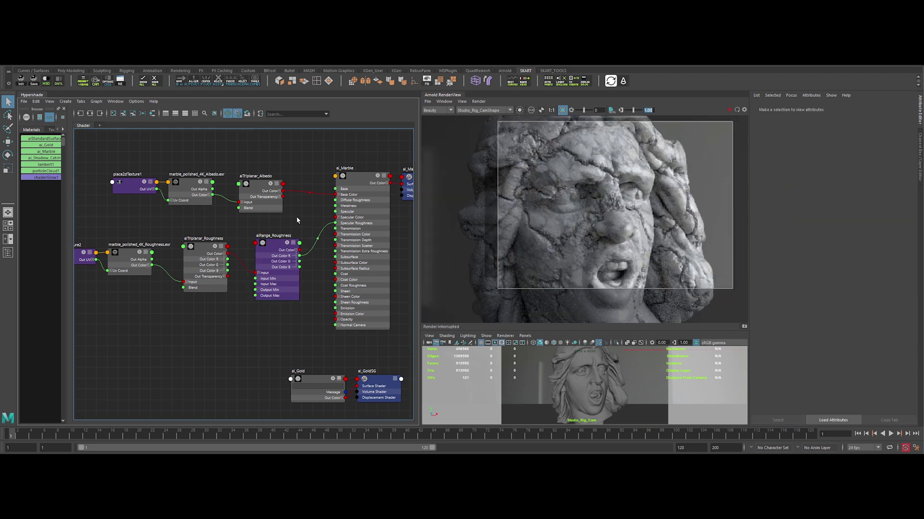
# Step: Create an aiMixShader to the right of ai_Gold and remove the separate shading groups of ai_Marble and ai_Gold
pyautogui.scroll(-3, 289, 214)
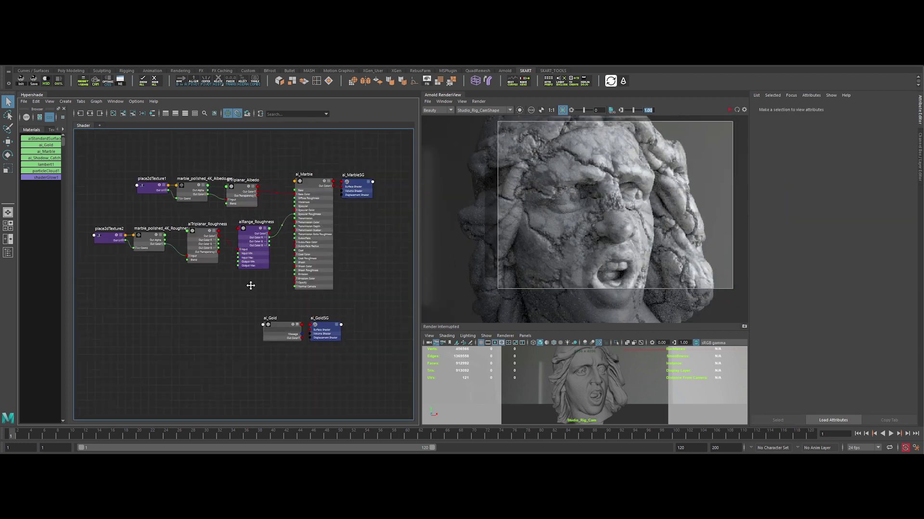
pyautogui.keyDown('alt'); pyautogui.moveTo(250, 286); pyautogui.dragTo(236, 237, button='middle'); pyautogui.keyUp('alt')
pyautogui.moveTo(315, 306); pyautogui.dragTo(328, 310)
pyautogui.moveTo(316, 284); pyautogui.dragTo(345, 287)
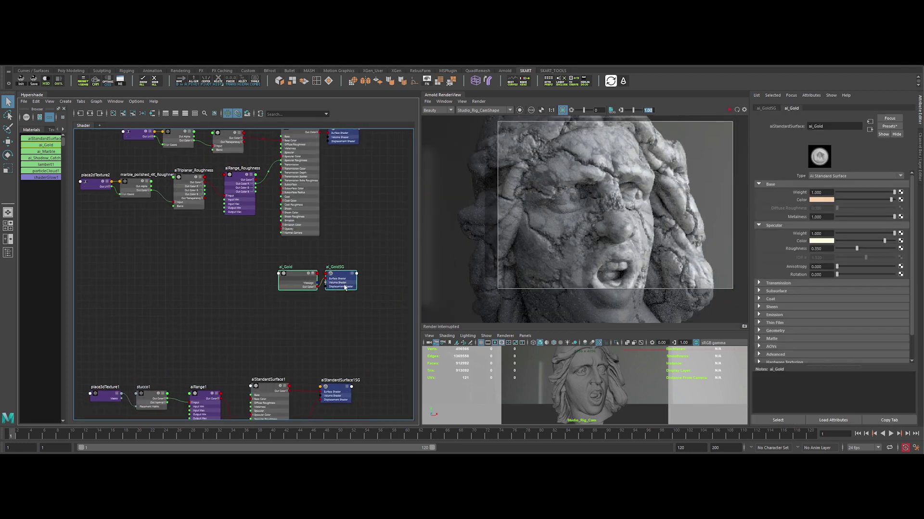
pyautogui.click(281, 314)
pyautogui.keyDown('alt'); pyautogui.moveTo(286, 307); pyautogui.dragTo(275, 271, button='middle'); pyautogui.keyUp('alt')
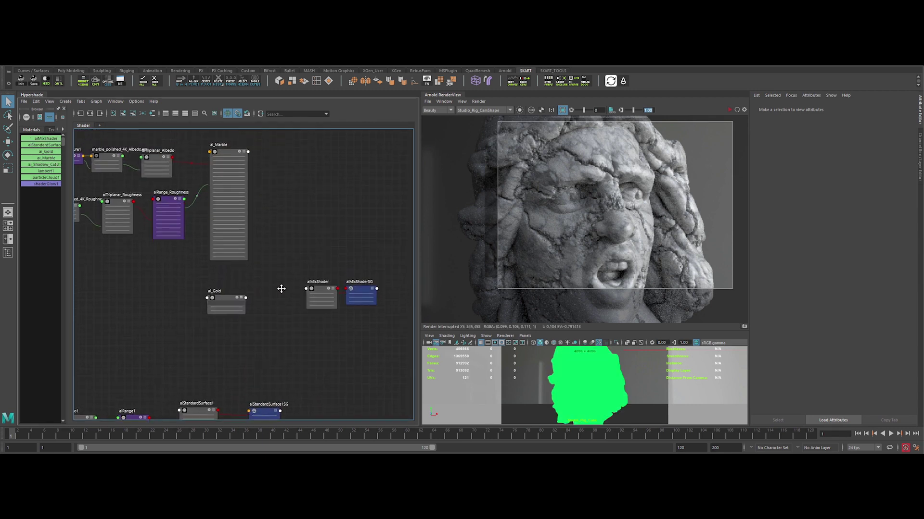
pyautogui.keyDown('alt'); pyautogui.moveTo(282, 289); pyautogui.dragTo(284, 294, button='middle'); pyautogui.keyUp('alt')
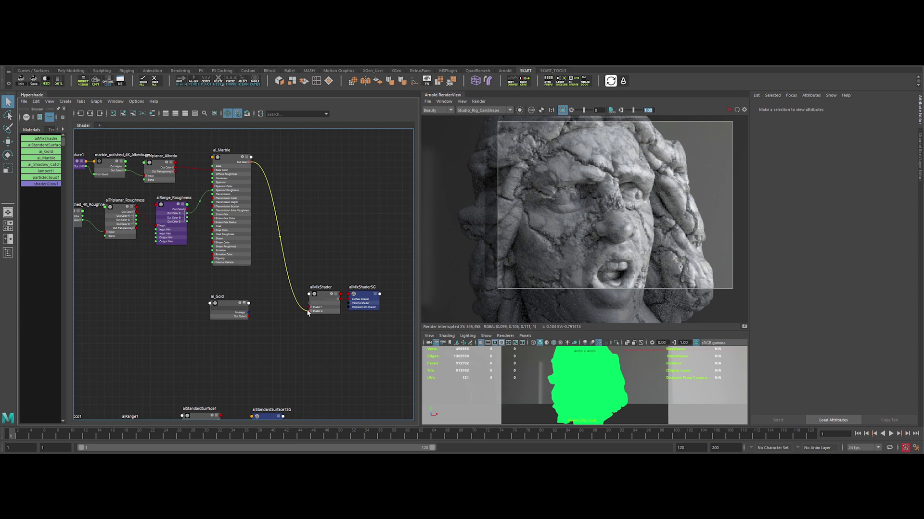
# Step: Connect ai_Marble to shader2 and ai_Gold to shader1 of the aiMixShader
pyautogui.moveTo(308, 312); pyautogui.dragTo(309, 311)
pyautogui.keyDown('alt'); pyautogui.moveTo(298, 315); pyautogui.dragTo(320, 220, button='middle'); pyautogui.keyUp('alt')
pyautogui.keyDown('alt'); pyautogui.moveTo(261, 298); pyautogui.dragTo(261, 377, button='middle'); pyautogui.keyUp('alt')
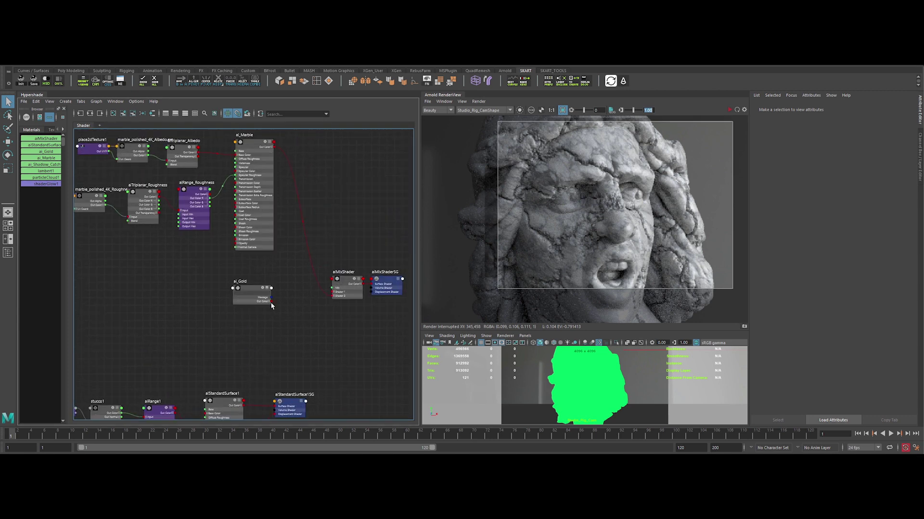
pyautogui.keyDown('alt'); pyautogui.moveTo(326, 316); pyautogui.dragTo(319, 329, button='middle'); pyautogui.keyUp('alt')
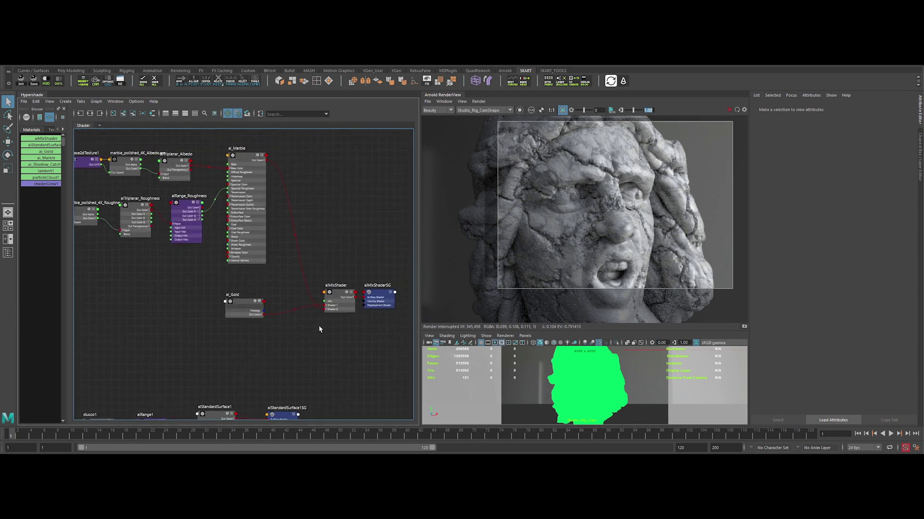
# Step: Assign aiMixShader to the statue and drive its Mix input with the output of aiRange1
pyautogui.click(579, 374)
pyautogui.moveTo(333, 302); pyautogui.dragTo(334, 273, button='right')
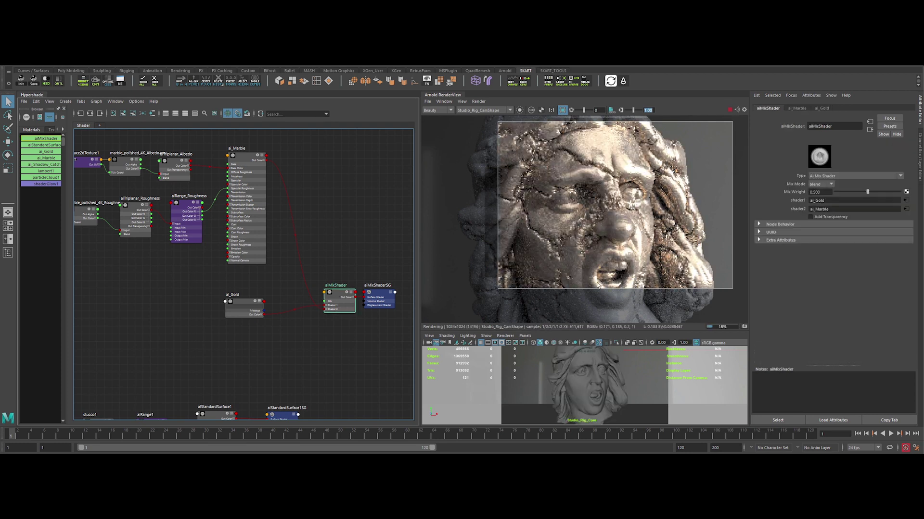
pyautogui.press('Return')
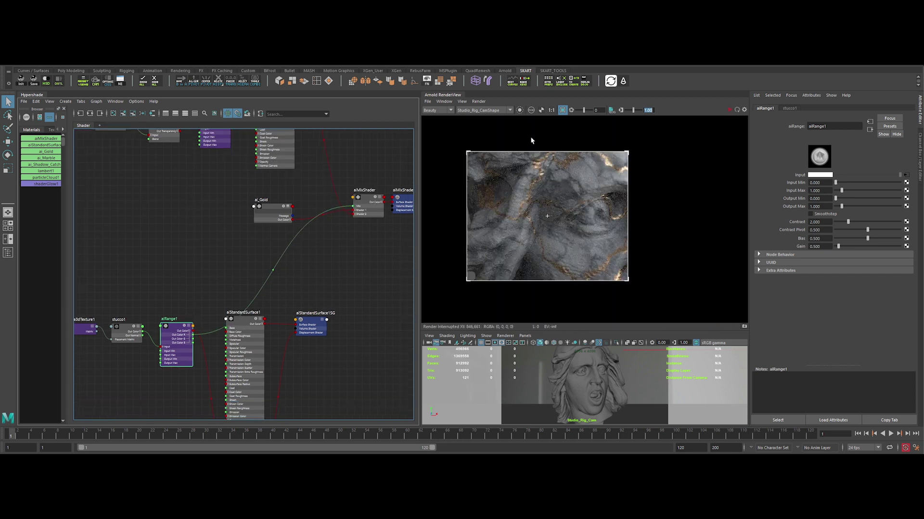
# Step: Delete the unused aiStandardSurface1 material and its shading group from the graph
pyautogui.click(351, 309)
pyautogui.keyDown('alt'); pyautogui.moveTo(357, 304); pyautogui.dragTo(346, 267); pyautogui.keyUp('alt')
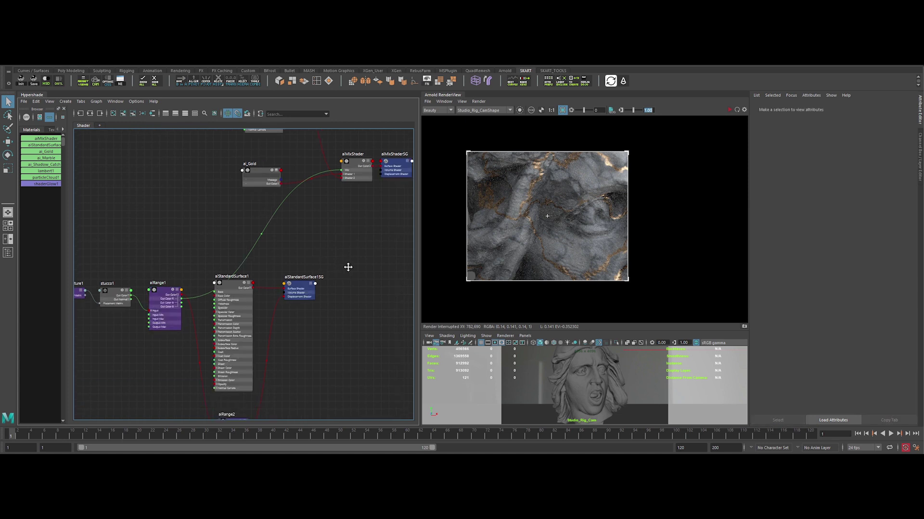
pyautogui.click(234, 287)
pyautogui.press('Delete')
pyautogui.click(299, 293)
pyautogui.press('Delete')
pyautogui.keyDown('alt'); pyautogui.moveTo(328, 344); pyautogui.dragTo(365, 340, button='middle'); pyautogui.keyUp('alt')
pyautogui.scroll(-1, 365, 339)
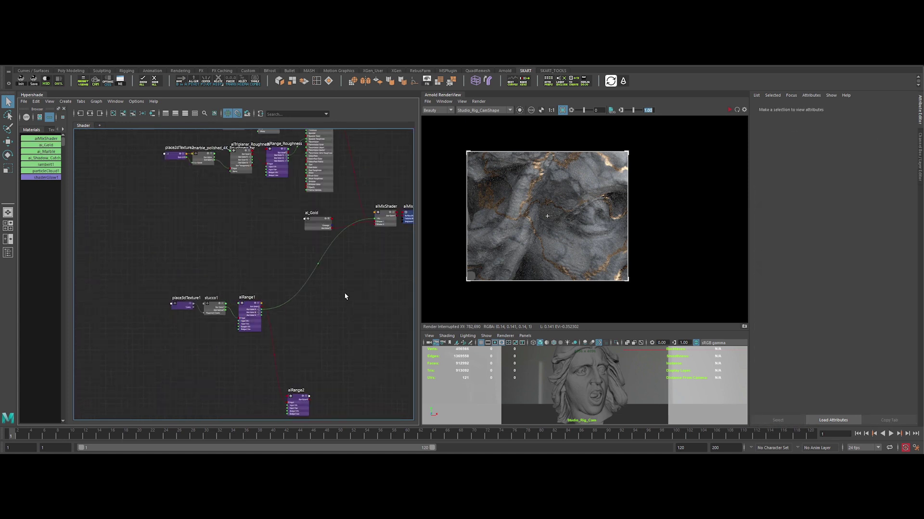
# Step: Move the stucco, aiRange1 and aiRange2 nodes up to sit just below ai_Gold
pyautogui.keyDown('alt'); pyautogui.moveTo(345, 295); pyautogui.dragTo(336, 323, button='middle'); pyautogui.keyUp('alt')
pyautogui.moveTo(281, 368); pyautogui.dragTo(177, 327)
pyautogui.moveTo(243, 337); pyautogui.dragTo(297, 299)
pyautogui.keyDown('alt'); pyautogui.moveTo(372, 319); pyautogui.dragTo(267, 265, button='middle'); pyautogui.keyUp('alt')
pyautogui.moveTo(186, 374); pyautogui.dragTo(237, 261)
pyautogui.scroll(2, 337, 311)
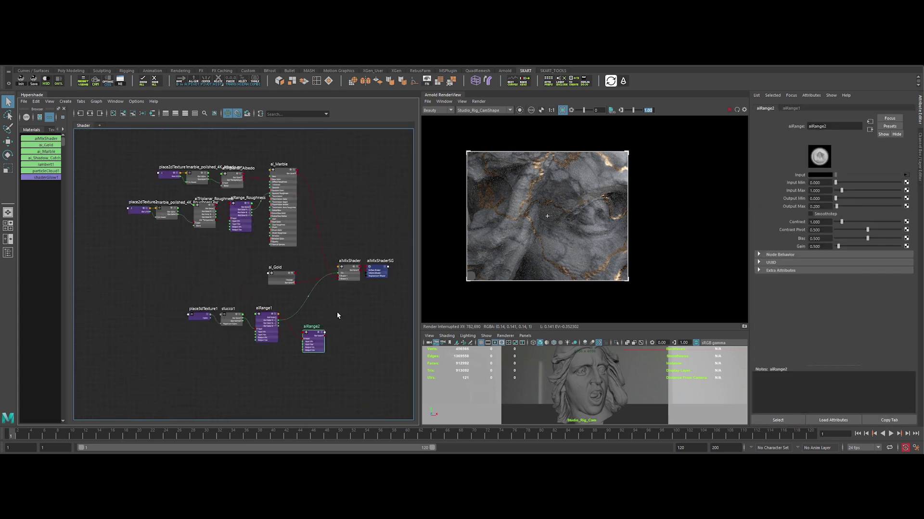
# Step: Connect aiRange2 to aiMixShaderSG's displacement and rename the stucco and range nodes with a Displ suffix
pyautogui.click(369, 268)
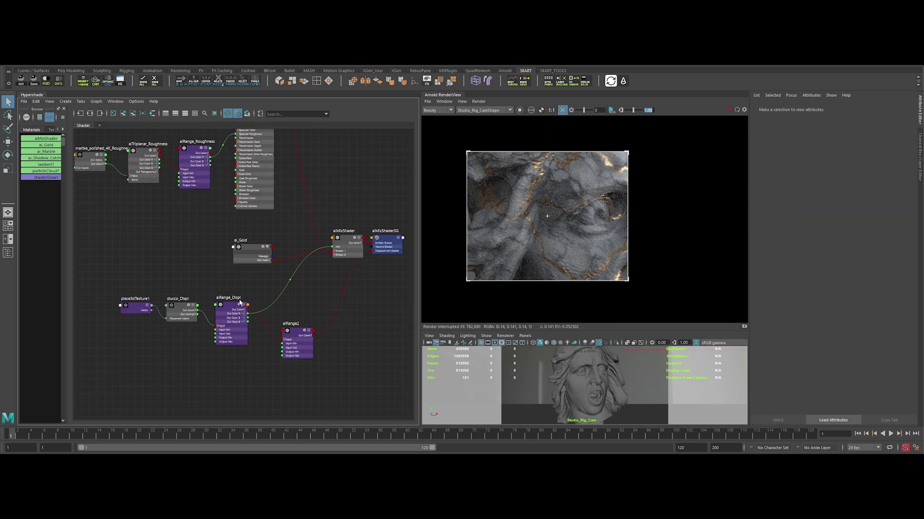
pyautogui.doubleClick(295, 325)
pyautogui.write('aiRange_Displ')
pyautogui.press('Return')
pyautogui.click(340, 351)
# Step: Turn off the old crop region, render the full frame and draw a new render region around the whole statue
pyautogui.click(563, 110)
pyautogui.click(730, 110)
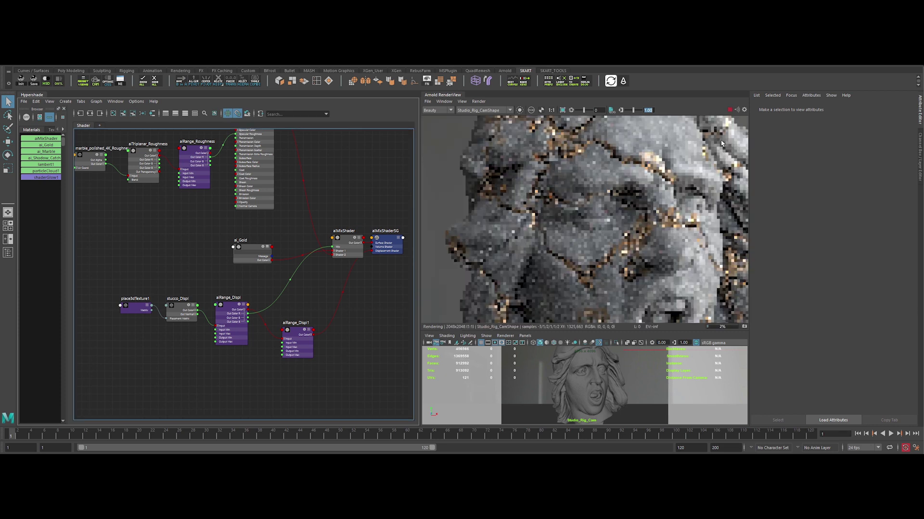
pyautogui.scroll(-5, 573, 220)
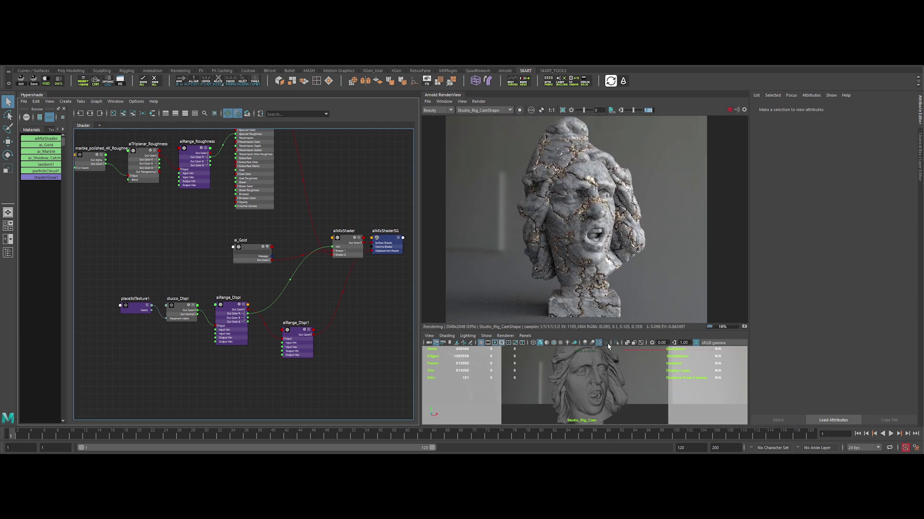
pyautogui.moveTo(523, 318); pyautogui.dragTo(661, 122)
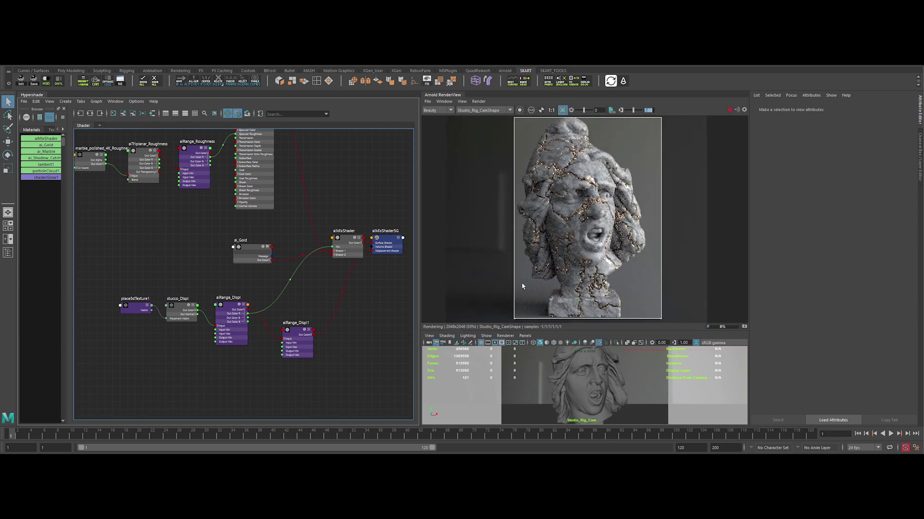